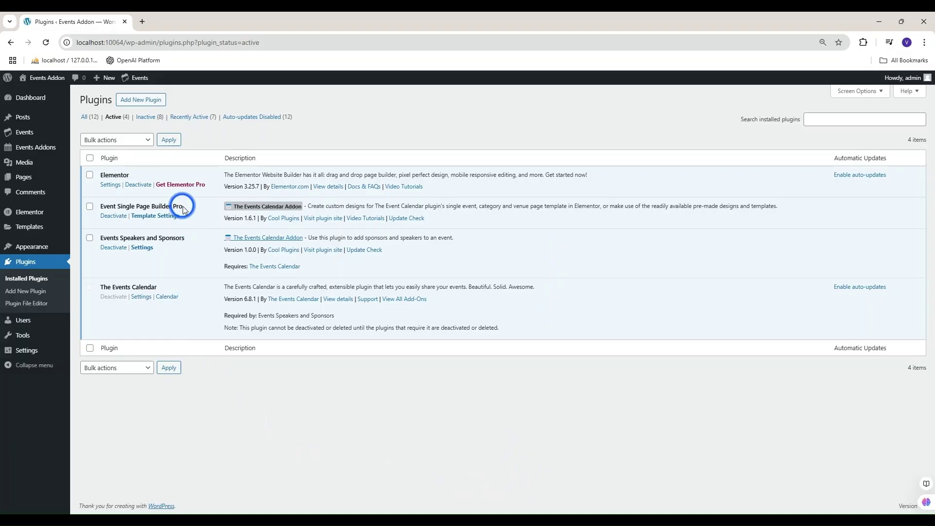
# From the Event Single Page Builder Pro plugin, open Speakers and then Sponsors in separate browser tabs
pyautogui.moveTo(183, 208); pyautogui.dragTo(110, 207)
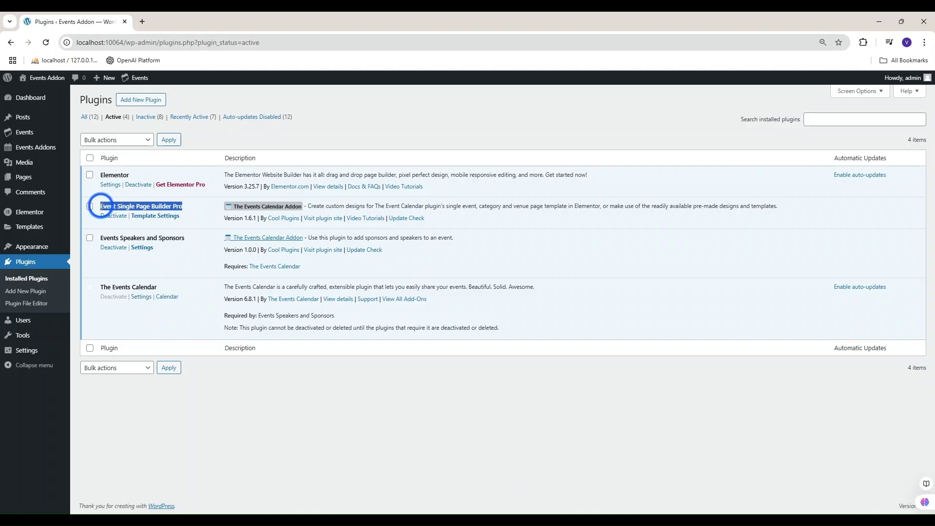
pyautogui.click(111, 207)
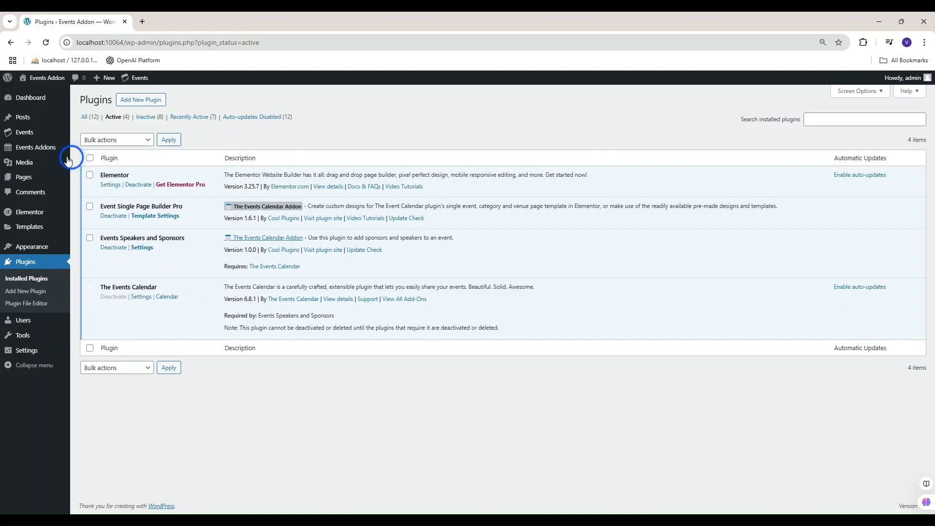
pyautogui.moveTo(35, 147)
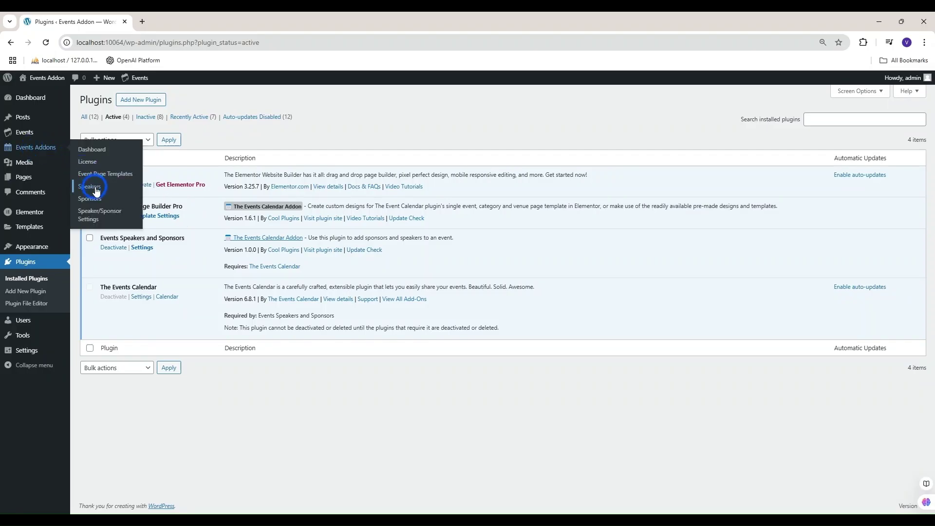
pyautogui.middleClick(100, 200)
pyautogui.click(198, 13)
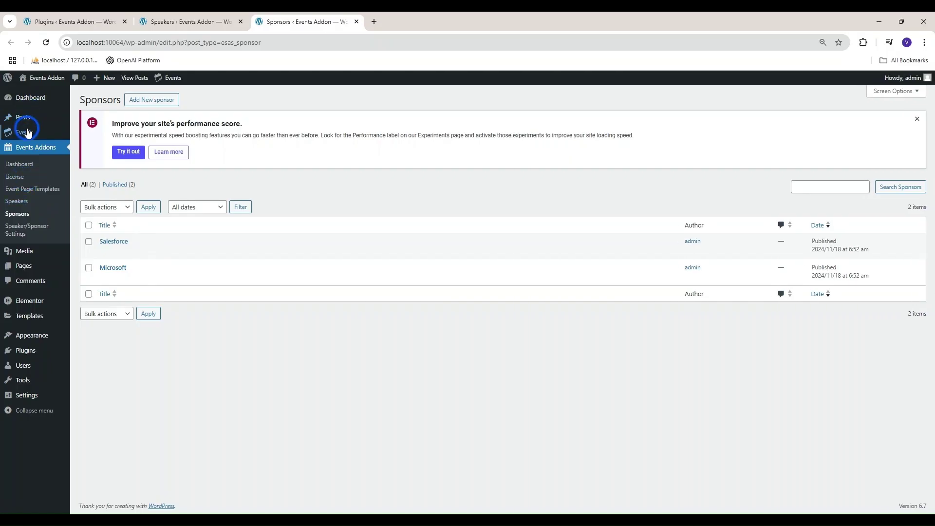
pyautogui.moveTo(24, 132)
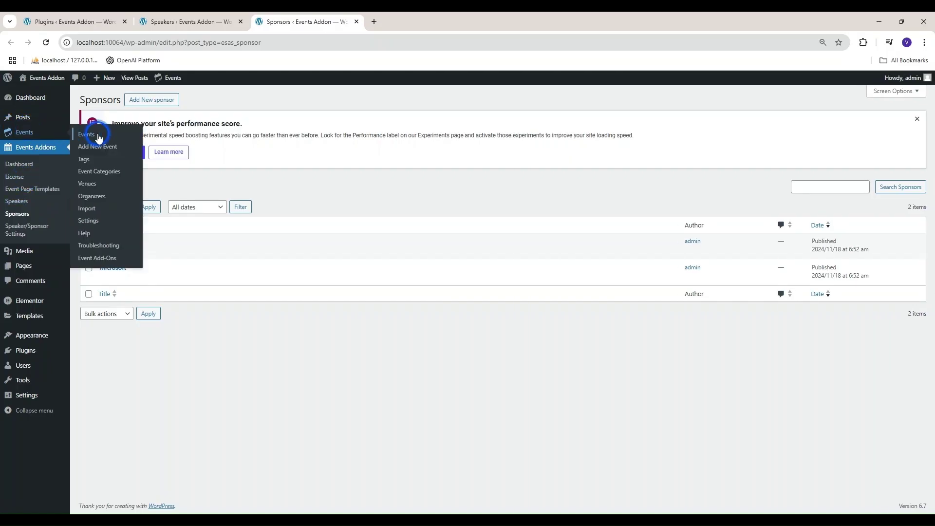
# Open Strategize B2B Mindshare from the Events list and assign its two speakers
pyautogui.click(99, 139)
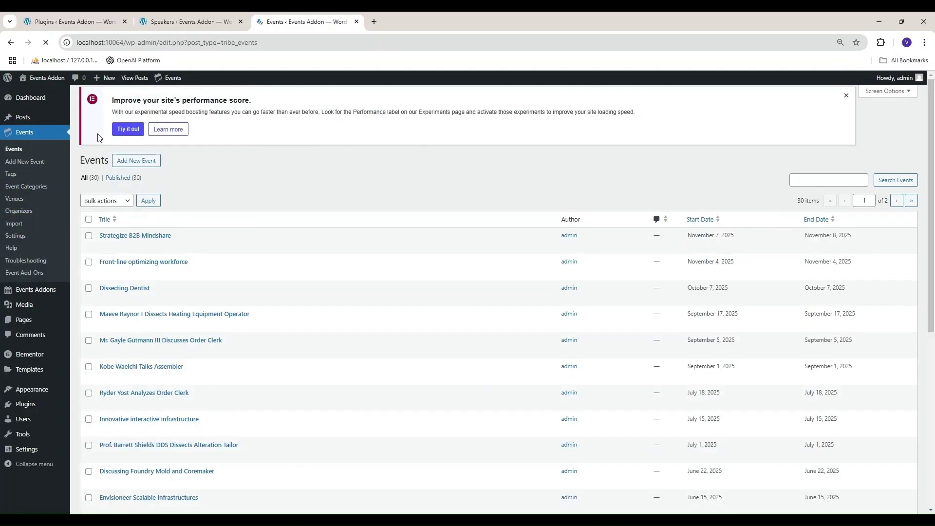
pyautogui.middleClick(101, 250)
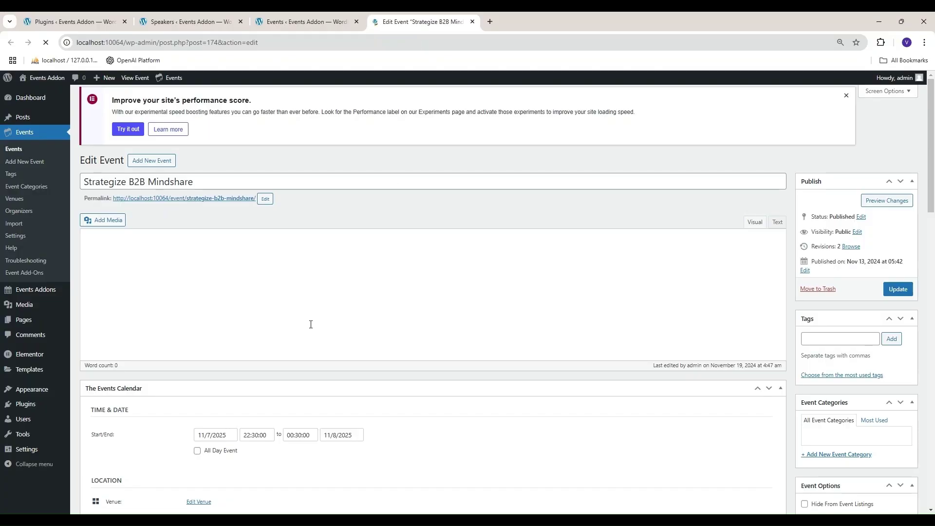
pyautogui.scroll(-5, 310, 323)
pyautogui.scroll(-3, 310, 322)
pyautogui.click(175, 290)
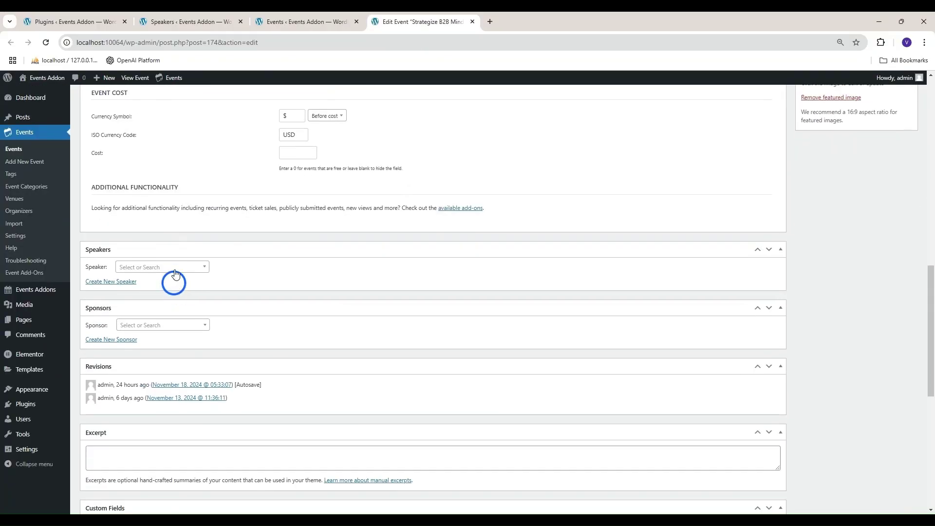
pyautogui.click(167, 299)
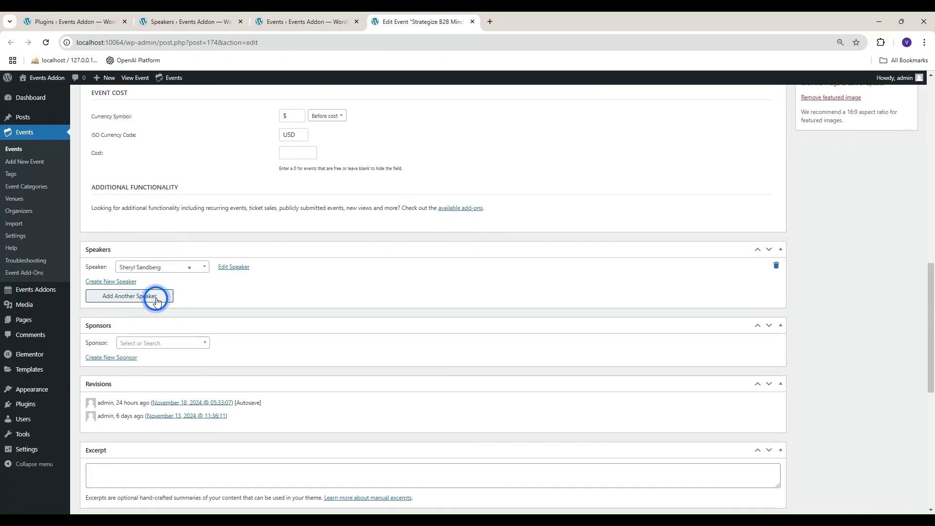
pyautogui.click(156, 297)
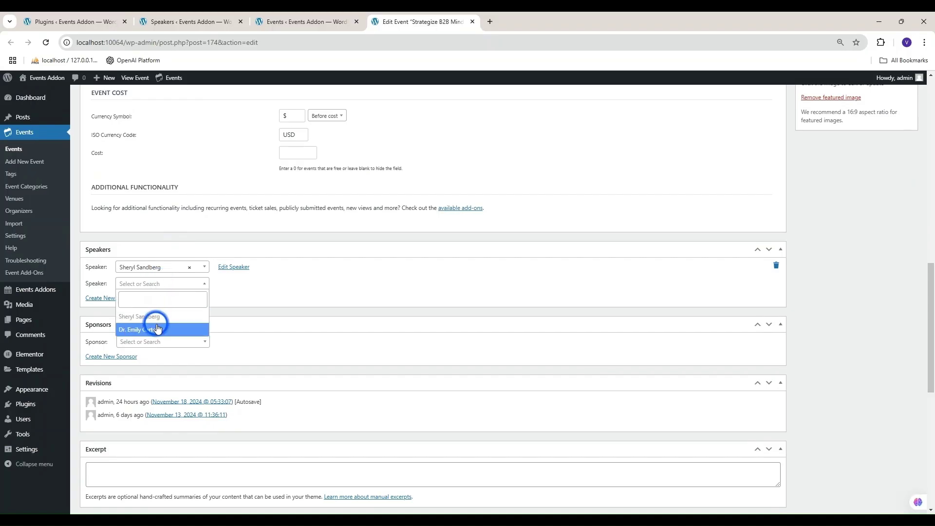
pyautogui.click(156, 330)
pyautogui.scroll(-2, 189, 322)
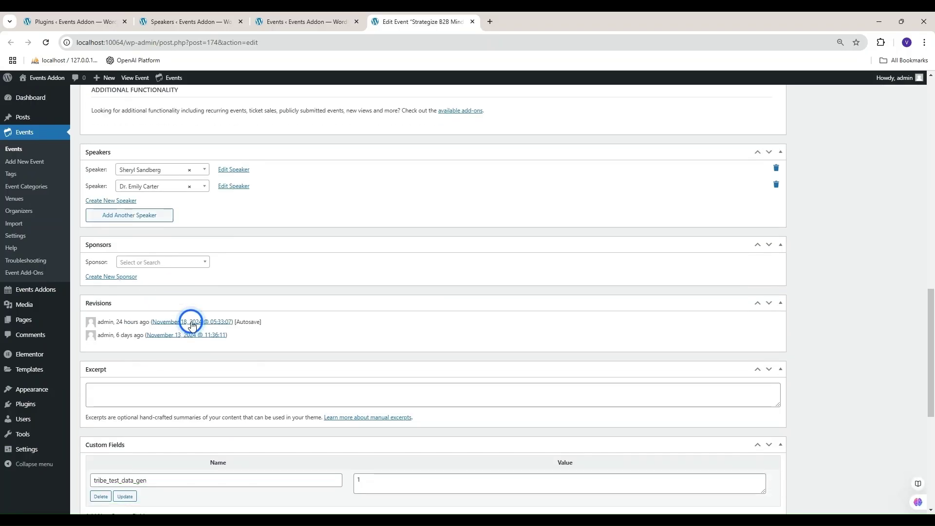
# Add Salesforce and Microsoft as the event's sponsors and update the event
pyautogui.click(174, 265)
pyautogui.click(155, 296)
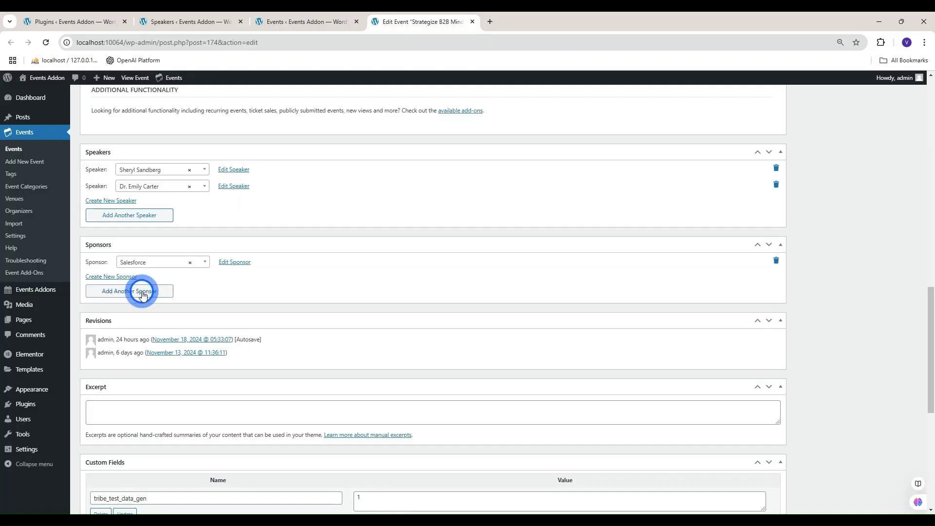
pyautogui.click(163, 278)
pyautogui.click(136, 325)
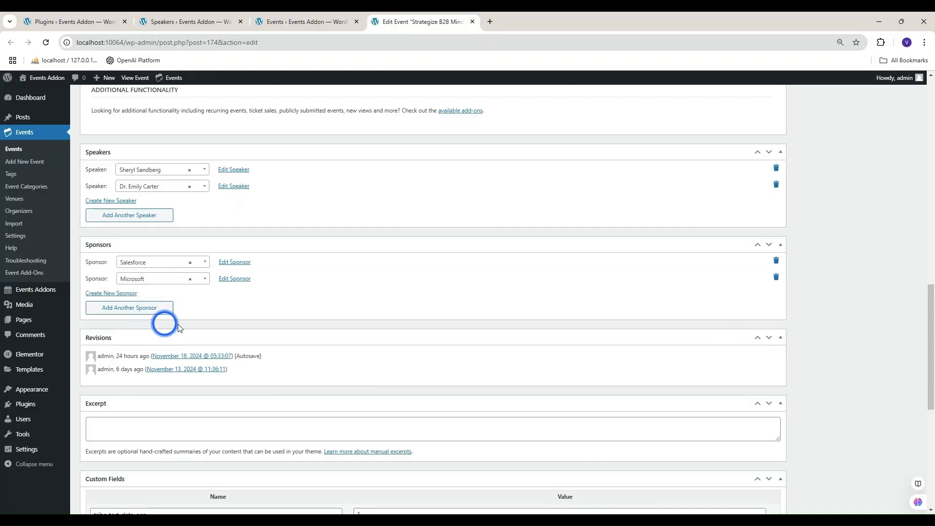
pyautogui.scroll(2, 509, 316)
pyautogui.scroll(8, 509, 316)
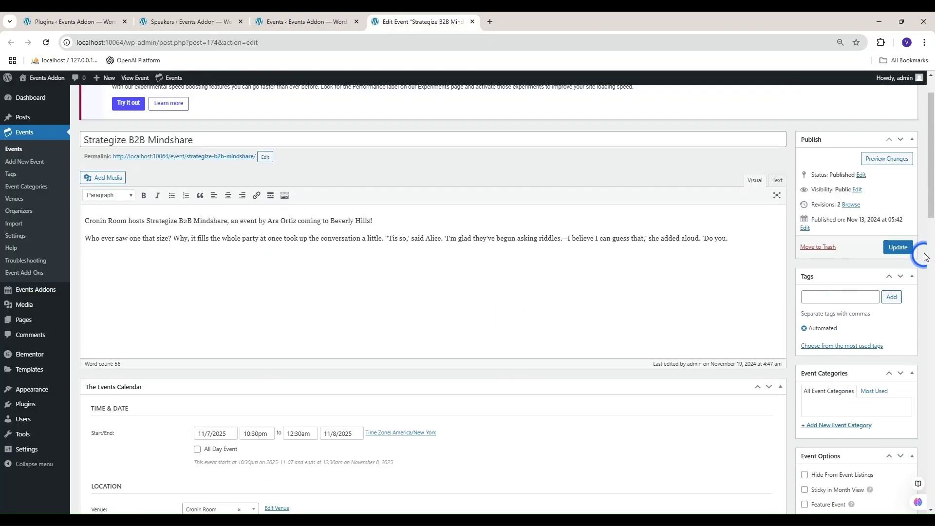
pyautogui.click(898, 247)
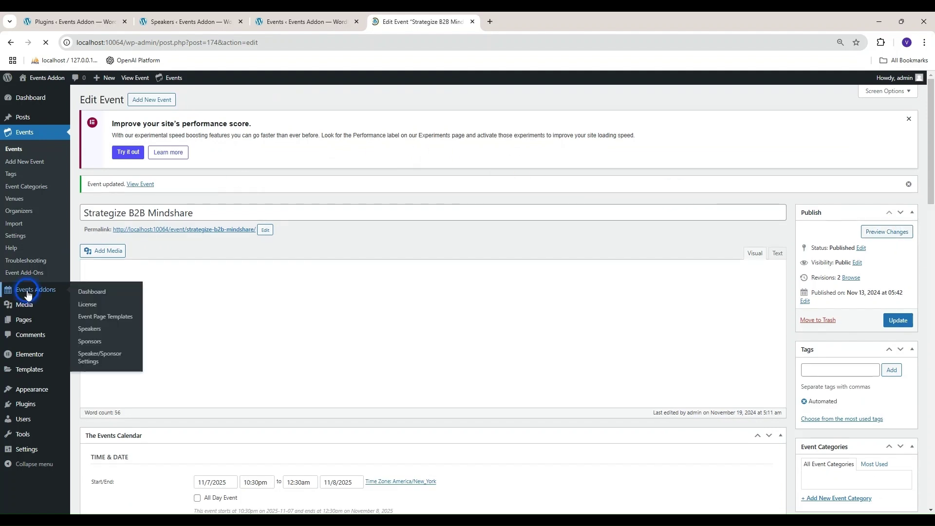
# Create and publish a new template for All Events using the second pre-made design, saving the preview event
pyautogui.click(111, 317)
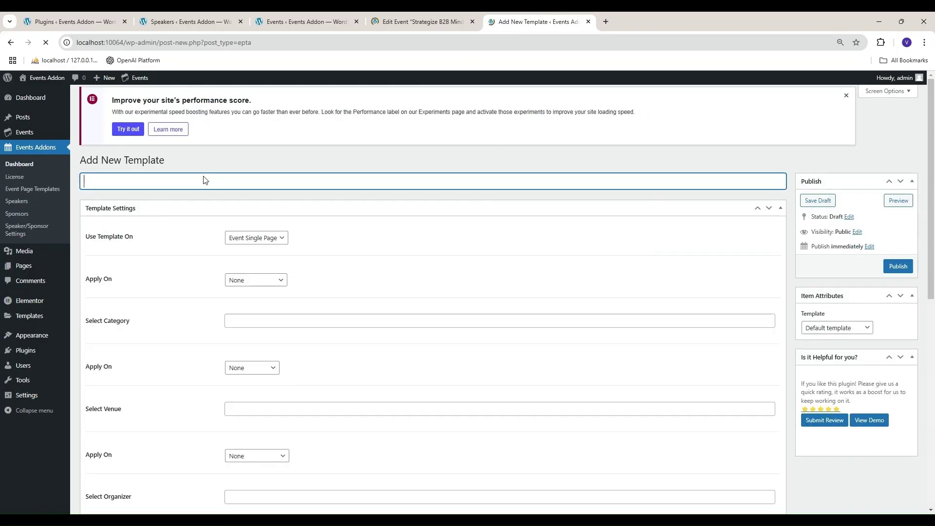
pyautogui.click(147, 188)
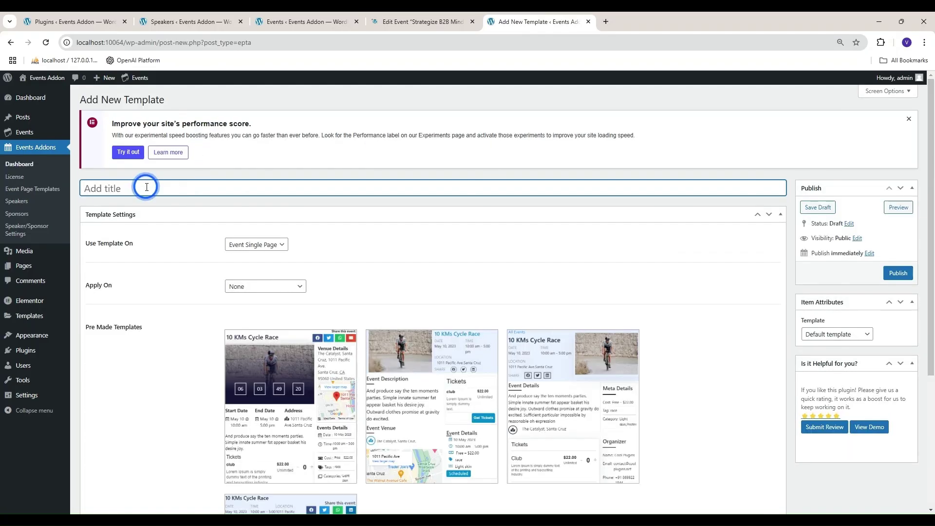
pyautogui.write('Events Single Page template')
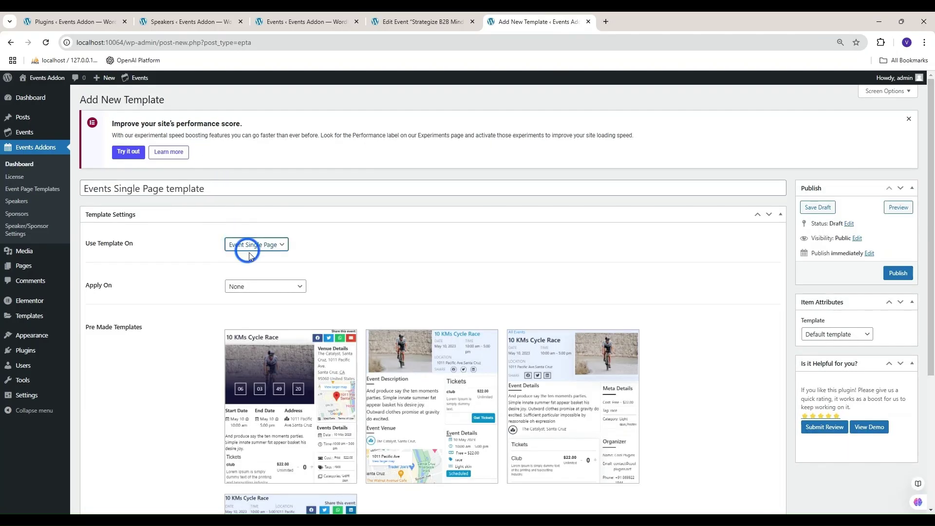
pyautogui.click(250, 288)
pyautogui.click(246, 307)
pyautogui.scroll(-1, 411, 319)
pyautogui.click(412, 319)
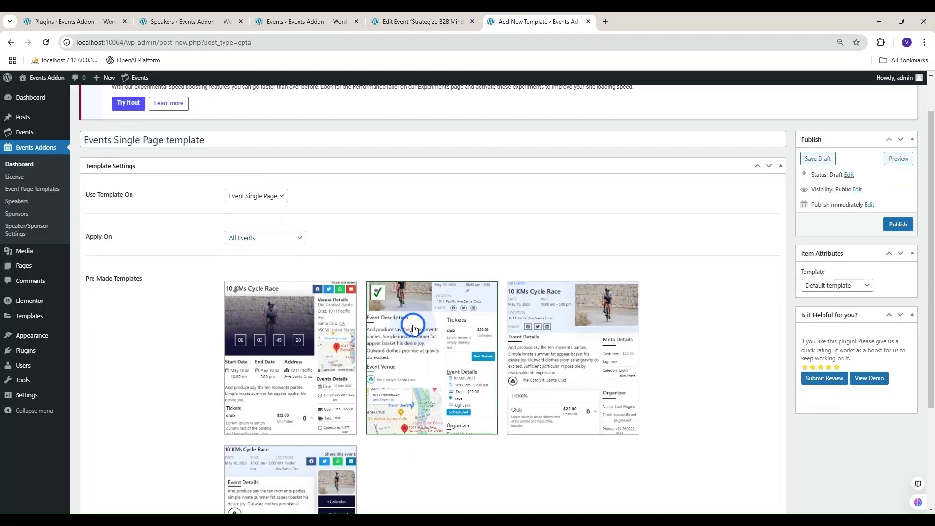
pyautogui.click(897, 225)
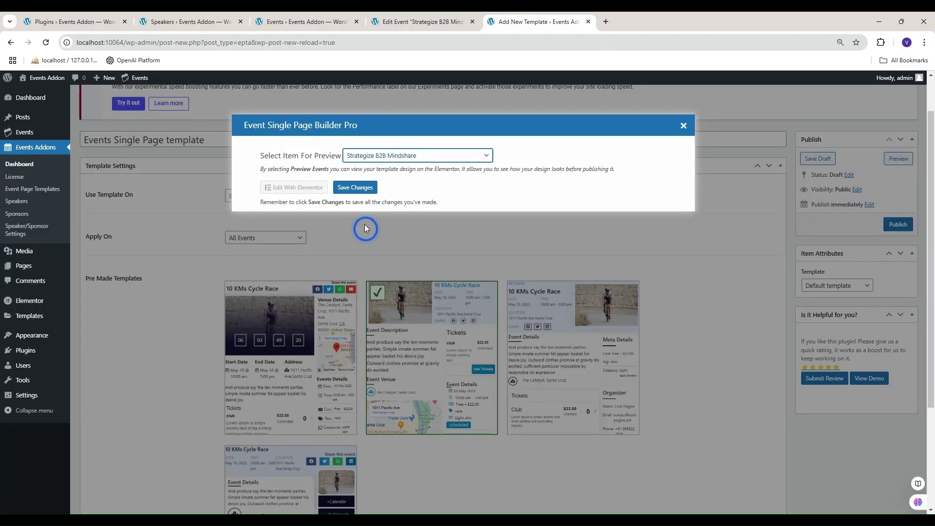
pyautogui.click(354, 188)
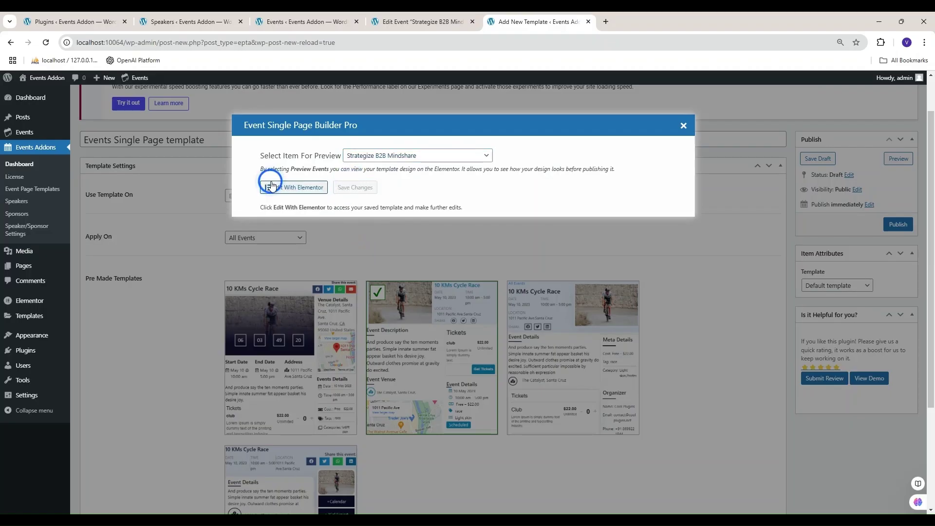
# Edit the template in Elementor and drop the Events Speaker widget above Event Venue
pyautogui.click(274, 189)
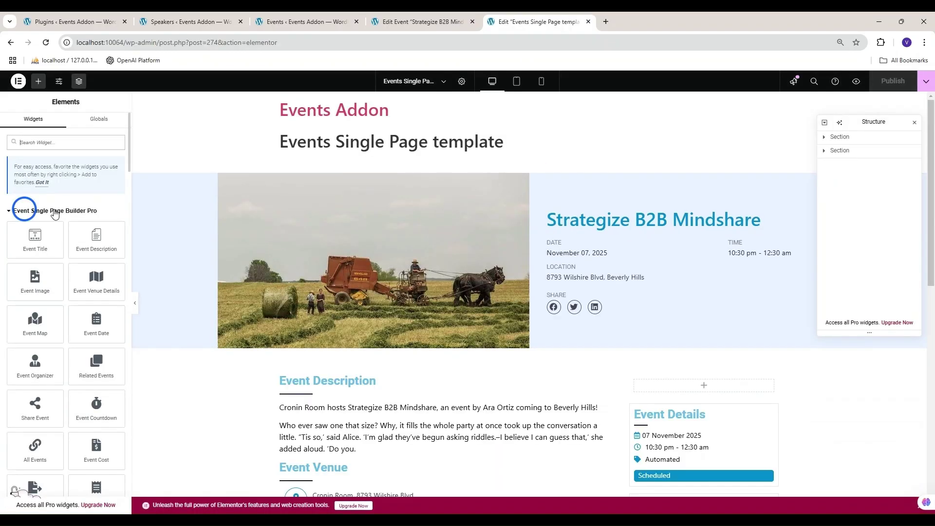
pyautogui.scroll(-3, 63, 224)
pyautogui.scroll(-1, 63, 225)
pyautogui.scroll(-1, 56, 303)
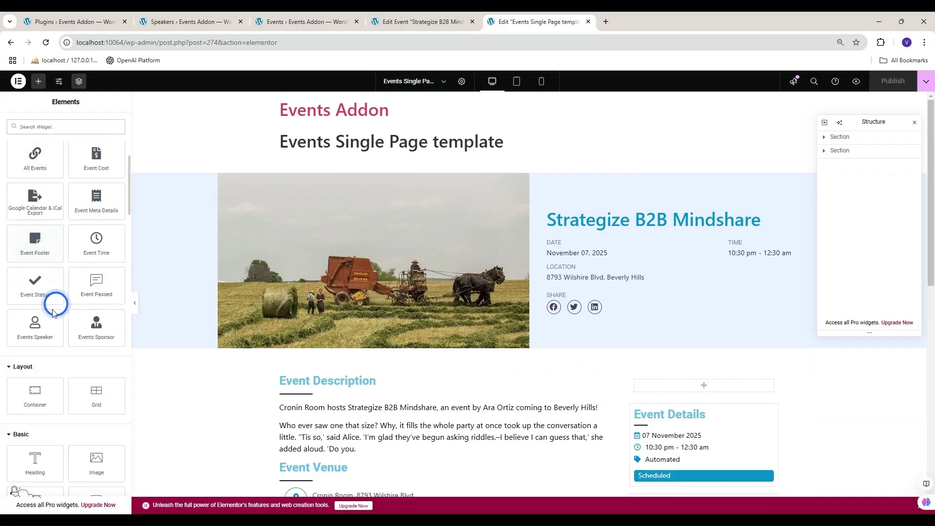
pyautogui.scroll(-2, 366, 309)
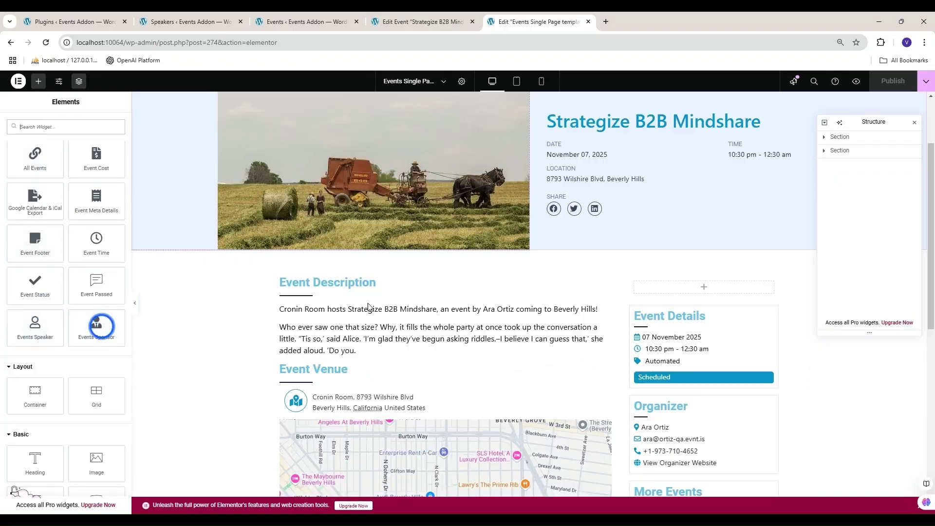
pyautogui.scroll(-2, 369, 307)
pyautogui.moveTo(29, 327); pyautogui.dragTo(315, 263)
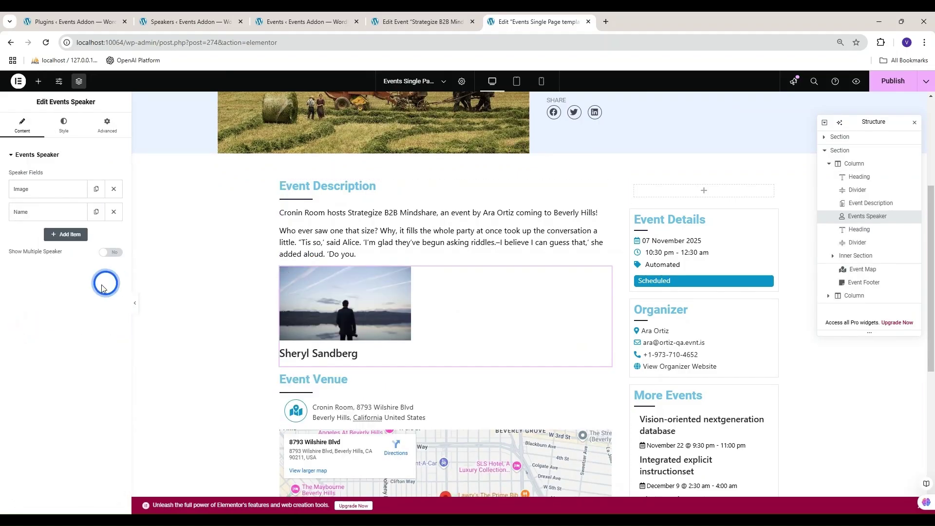
# Show multiple speakers in 3 columns and add a Social field without Twitter
pyautogui.click(111, 252)
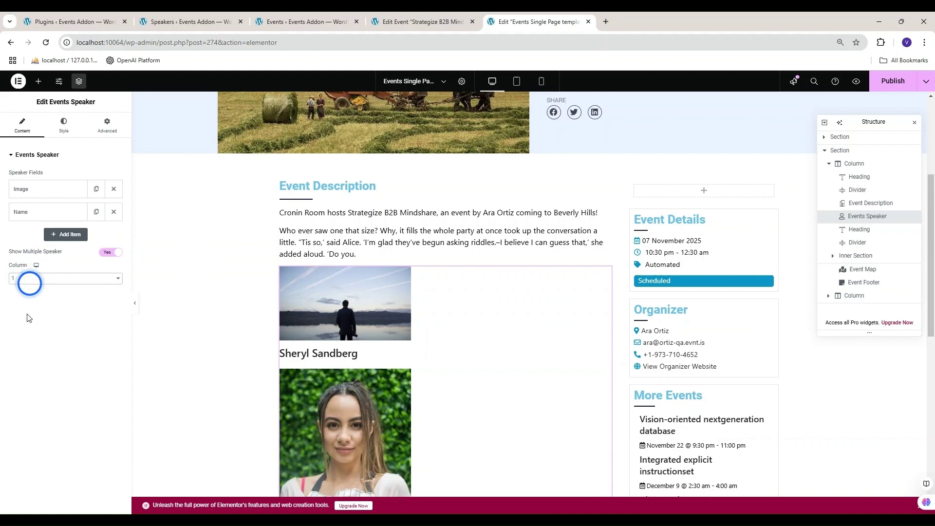
pyautogui.click(24, 316)
pyautogui.click(59, 237)
pyautogui.click(98, 258)
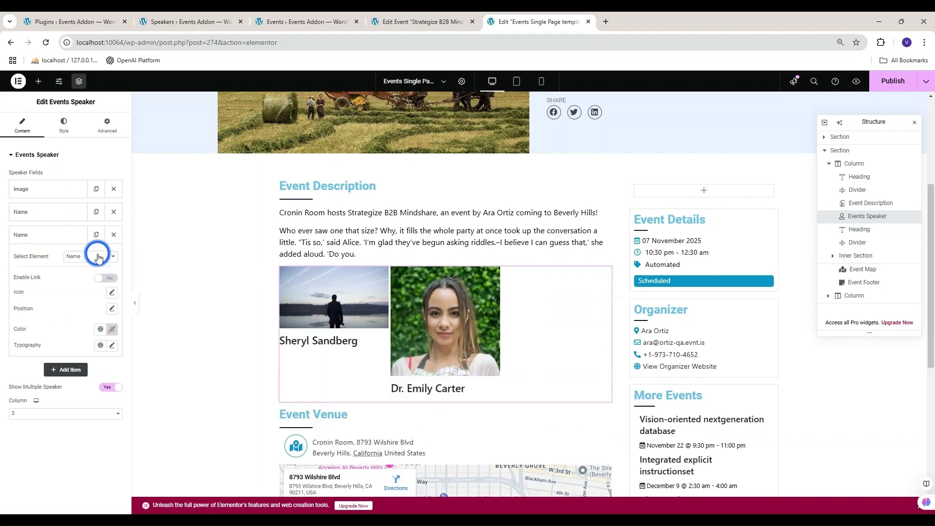
pyautogui.click(86, 341)
pyautogui.click(80, 308)
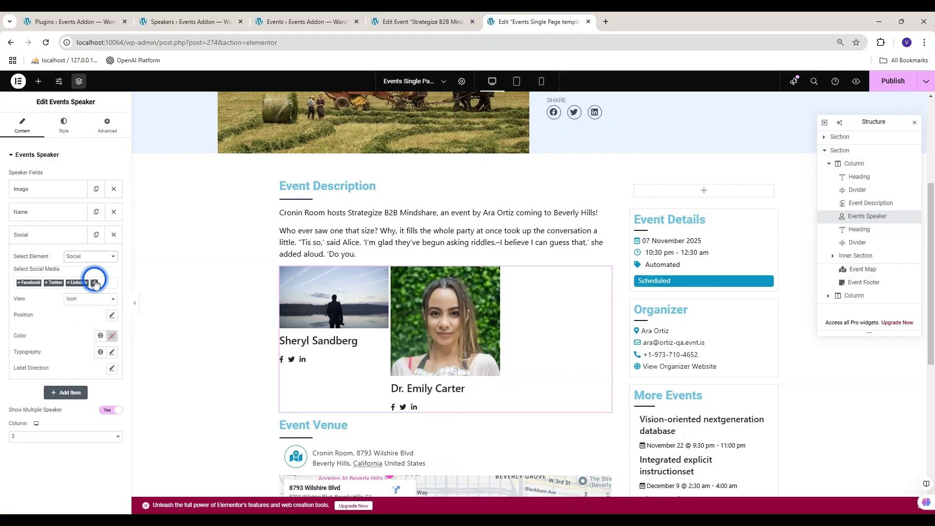
pyautogui.click(94, 284)
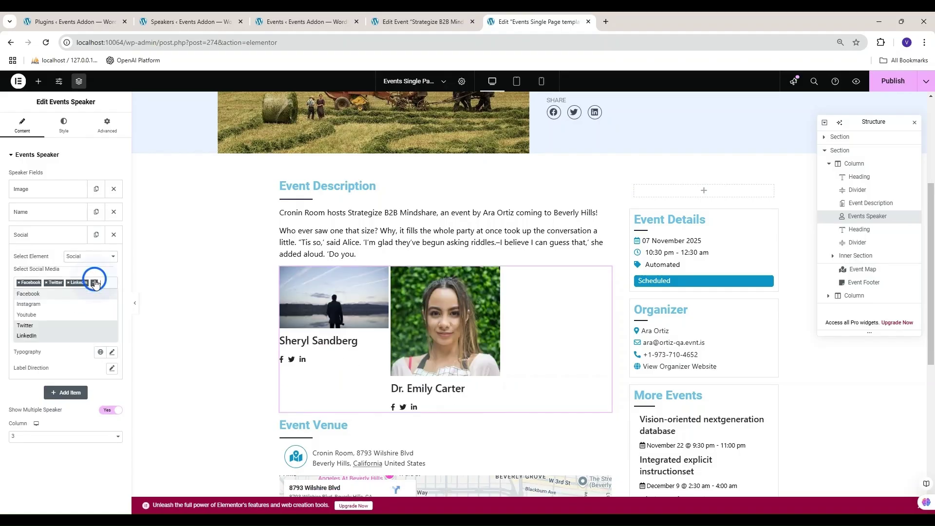
pyautogui.click(84, 332)
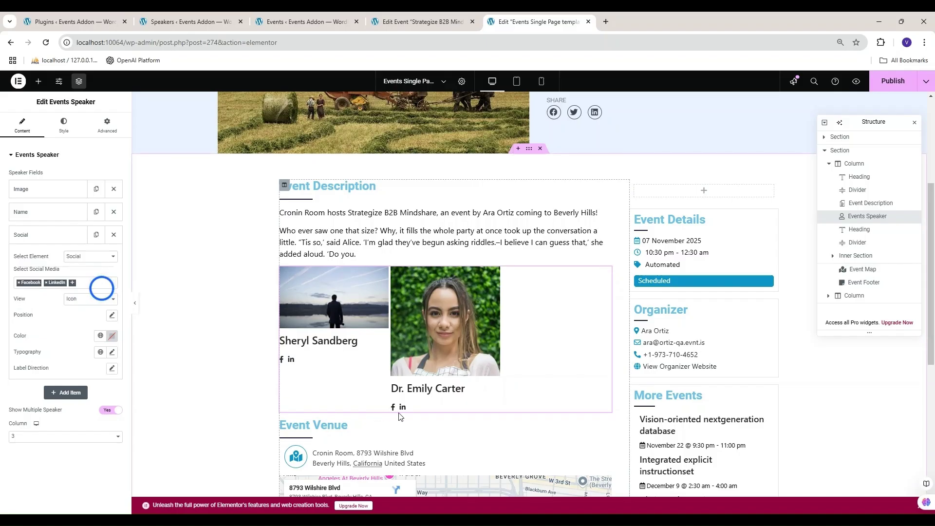
# Try the social link view and position options, settling on icons below the names
pyautogui.click(78, 302)
pyautogui.click(81, 326)
pyautogui.click(78, 303)
pyautogui.click(81, 330)
pyautogui.click(83, 302)
pyautogui.click(111, 314)
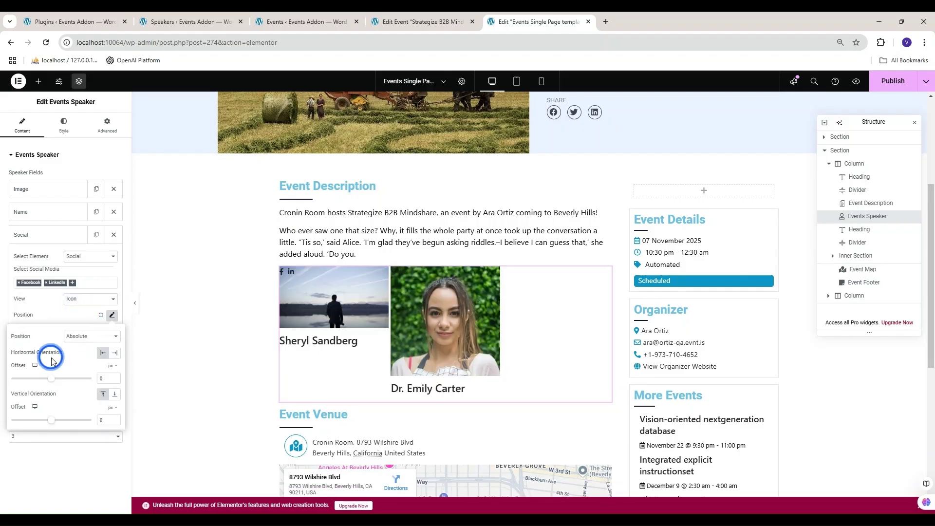
pyautogui.moveTo(46, 378); pyautogui.dragTo(50, 378)
pyautogui.moveTo(51, 419); pyautogui.dragTo(59, 424)
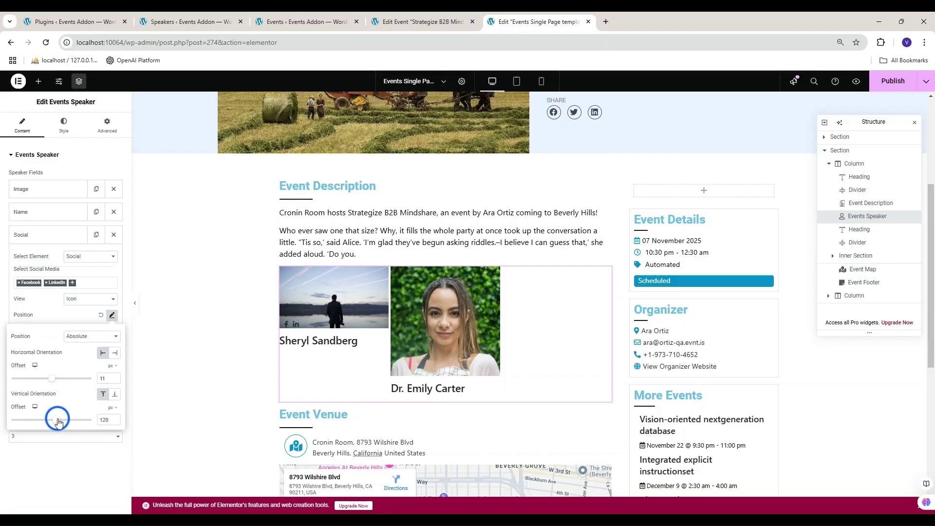
pyautogui.click(100, 315)
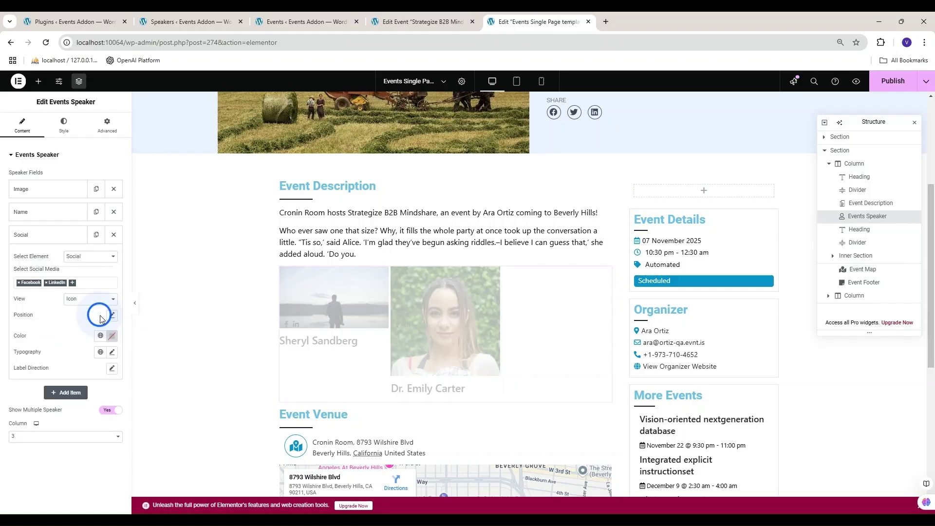
# Try vertical direction and spacing for the social icons, then reset them to defaults
pyautogui.click(111, 367)
pyautogui.click(114, 389)
pyautogui.click(107, 388)
pyautogui.moveTo(21, 415); pyautogui.dragTo(14, 415)
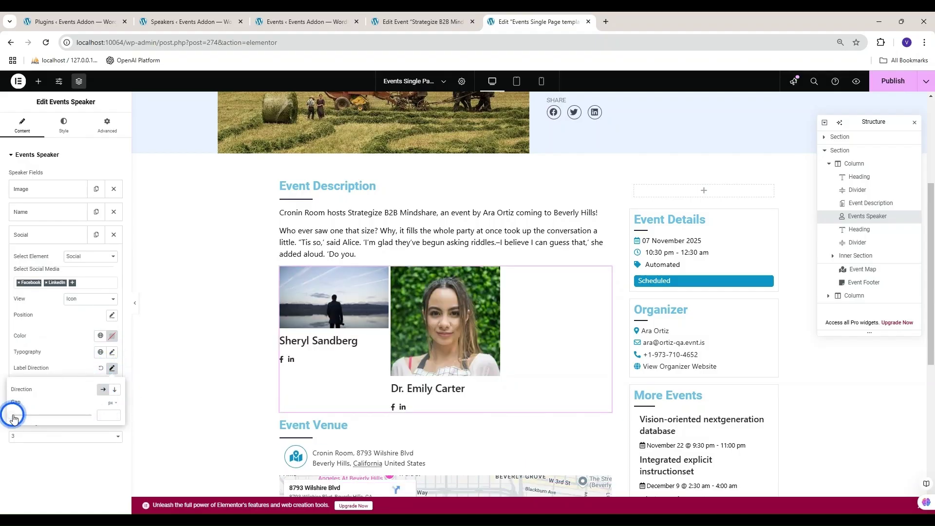
pyautogui.click(107, 414)
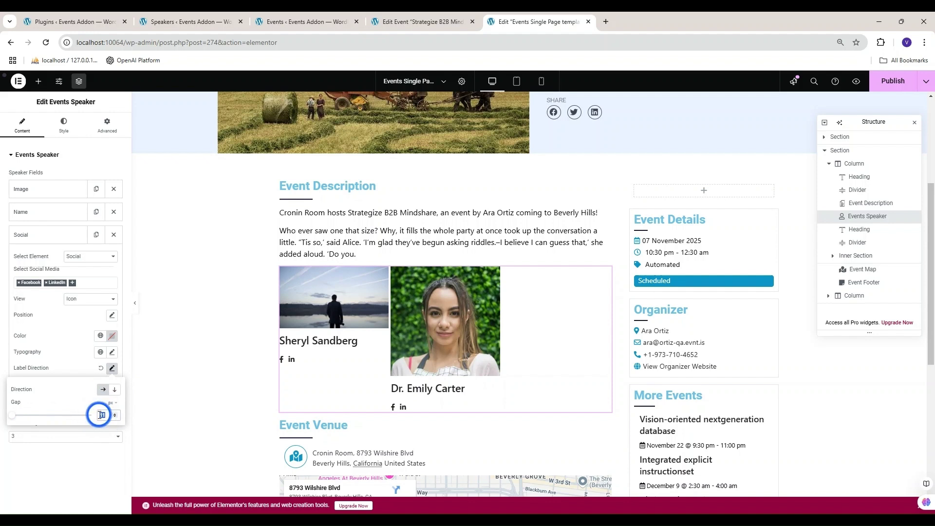
pyautogui.click(101, 367)
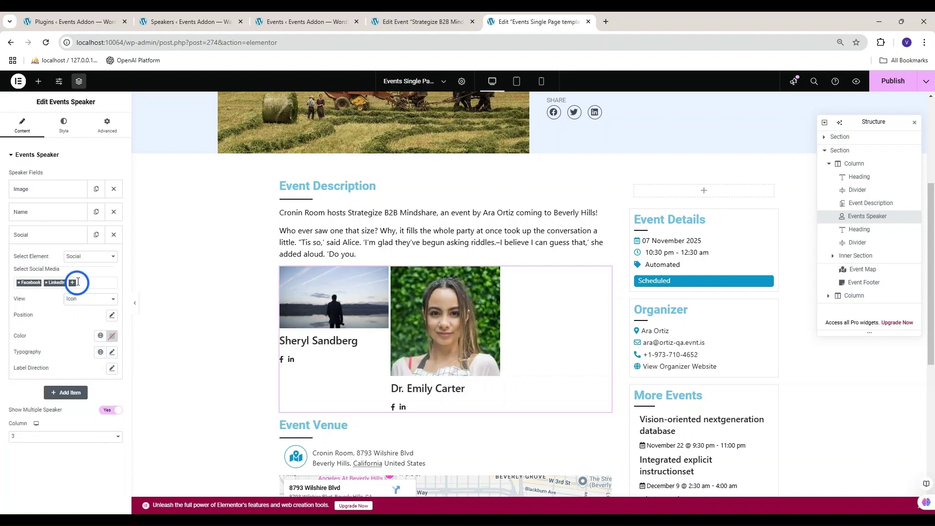
pyautogui.click(51, 233)
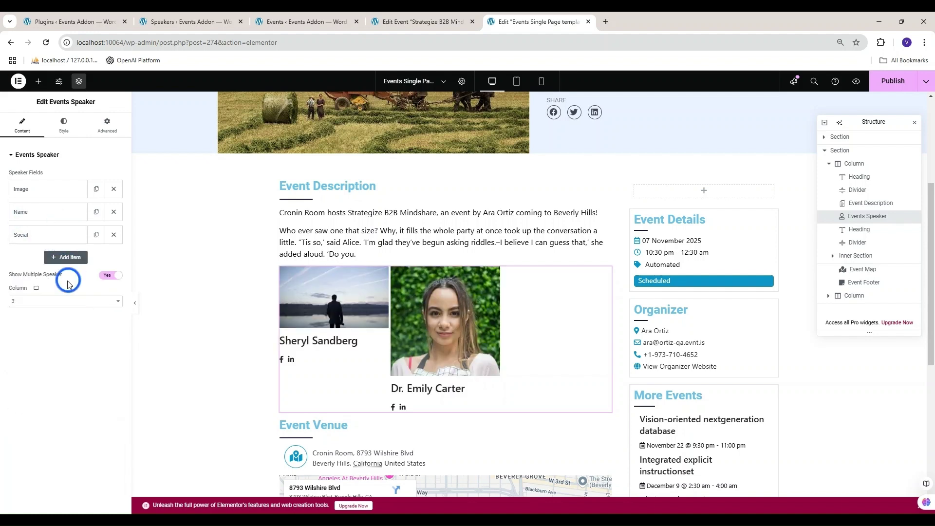
# Make the speaker photos links and size them 190 wide by 165 tall
pyautogui.click(51, 189)
pyautogui.click(107, 231)
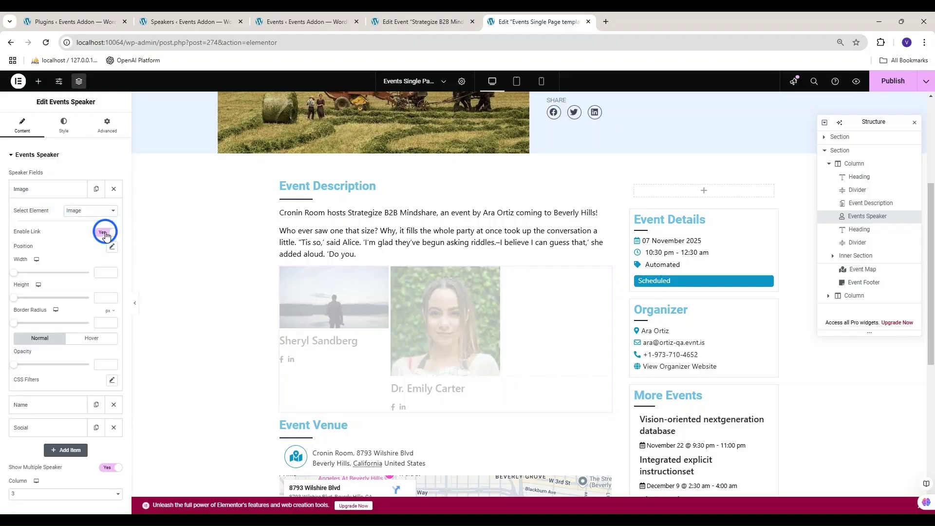
pyautogui.click(105, 272)
pyautogui.write('15')
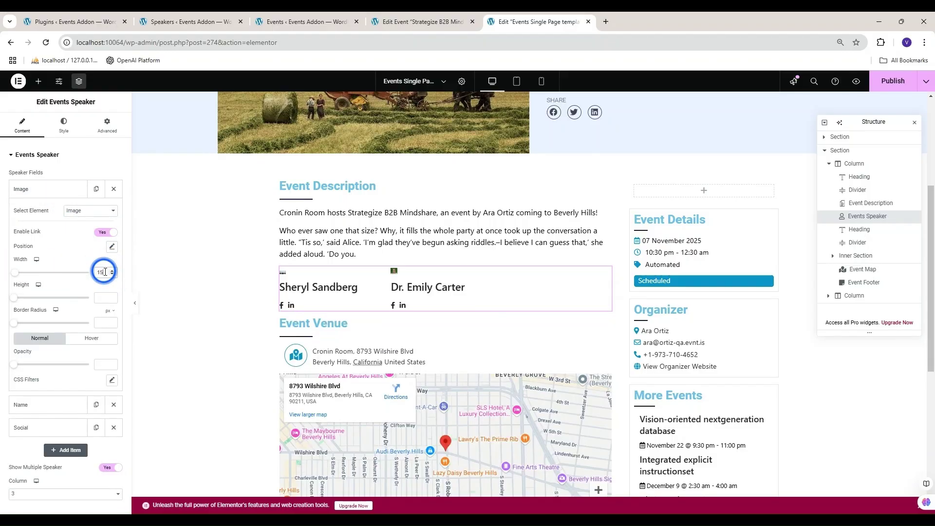
pyautogui.write('0')
pyautogui.click(105, 297)
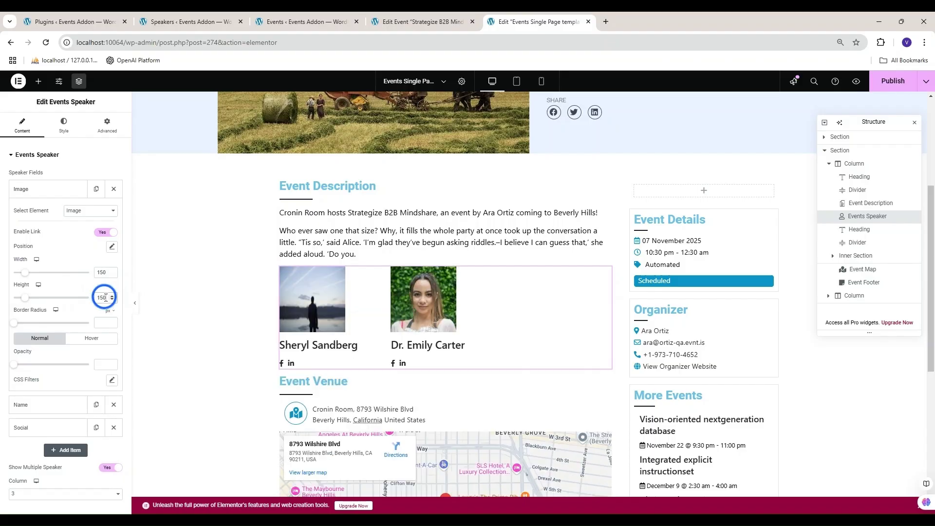
pyautogui.write('150')
pyautogui.click(112, 271)
pyautogui.click(113, 296)
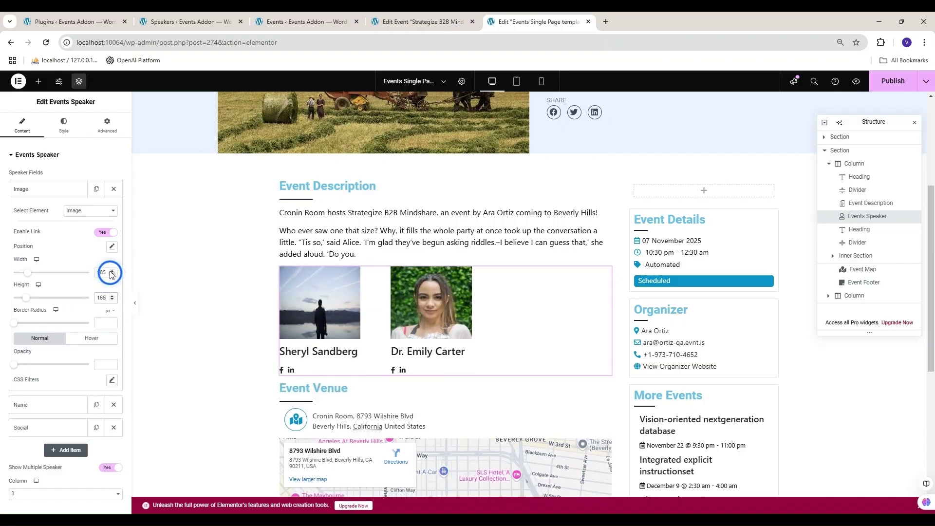
pyautogui.click(112, 272)
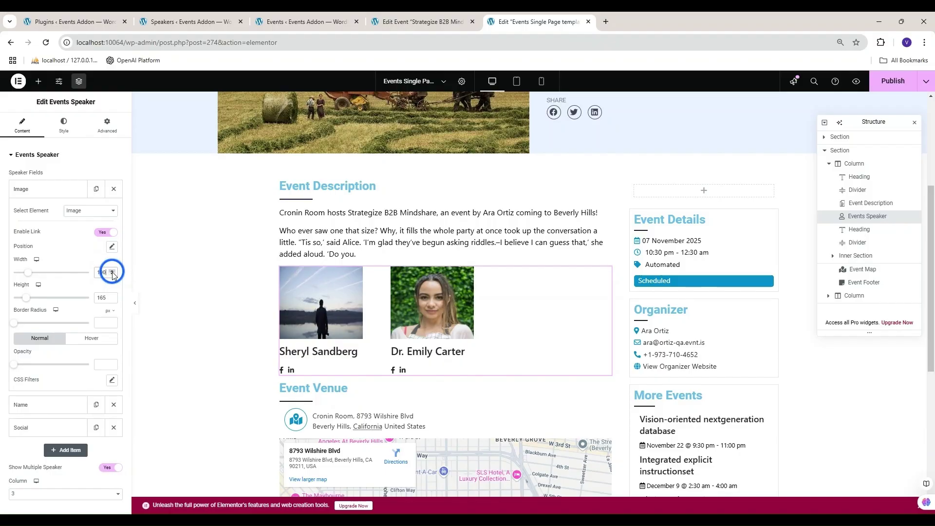
# Round the photo corners to radius 10, clear the opacity and reset the CSS filters
pyautogui.click(113, 319)
pyautogui.click(112, 320)
pyautogui.doubleClick(98, 324)
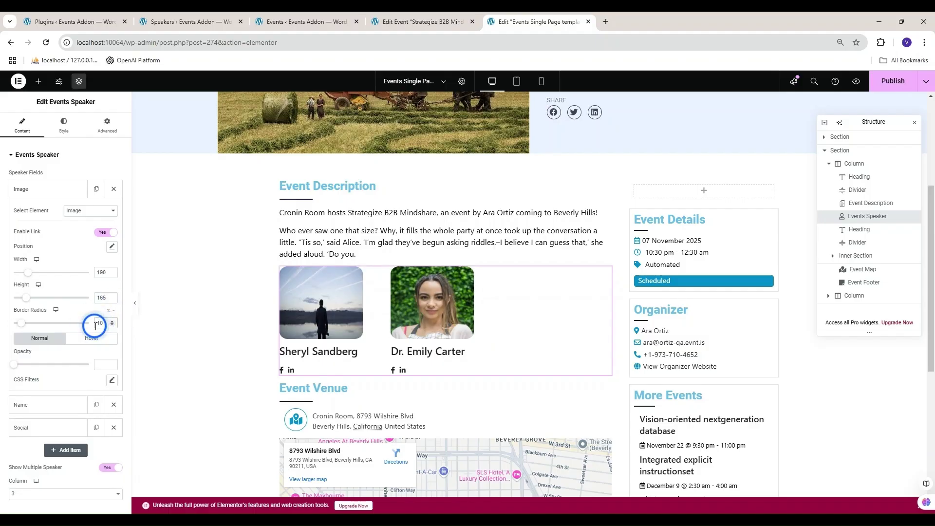
pyautogui.moveTo(14, 361); pyautogui.dragTo(19, 365)
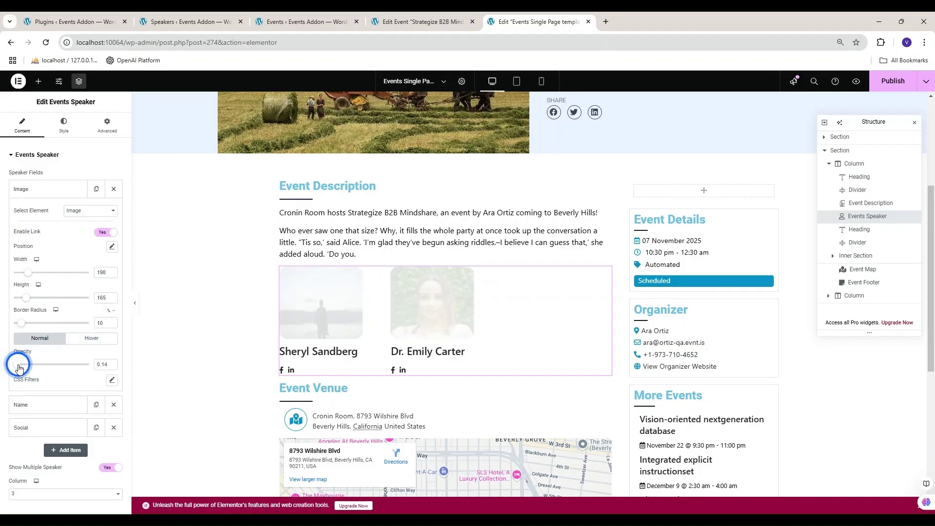
pyautogui.doubleClick(103, 364)
pyautogui.press('BackSpace')
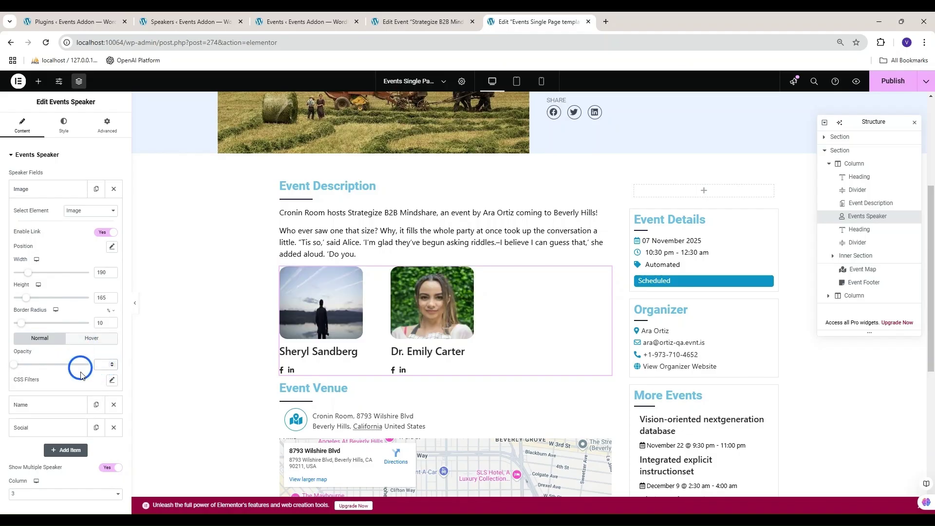
pyautogui.click(112, 379)
pyautogui.moveTo(51, 430); pyautogui.dragTo(52, 431)
pyautogui.click(95, 379)
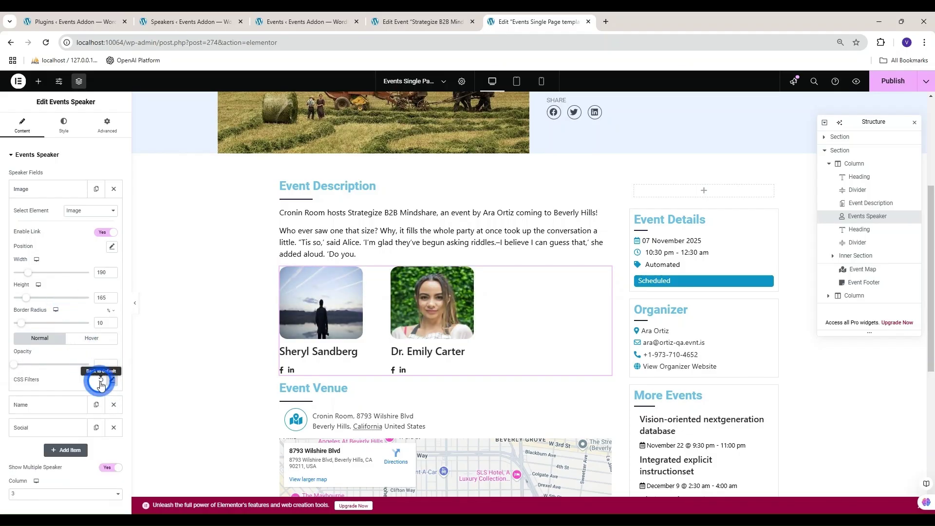
# In the Name field, set the speaker name typography size to 23
pyautogui.click(43, 189)
pyautogui.click(44, 211)
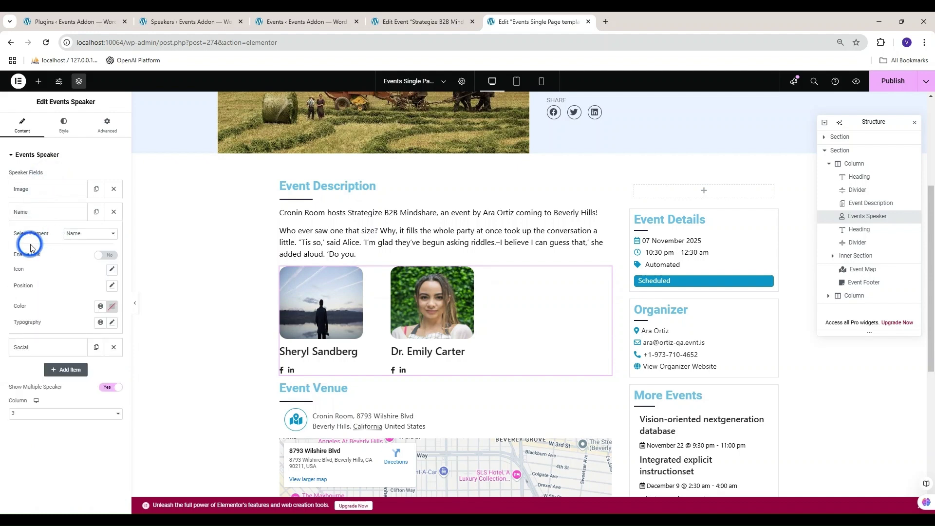
pyautogui.click(112, 270)
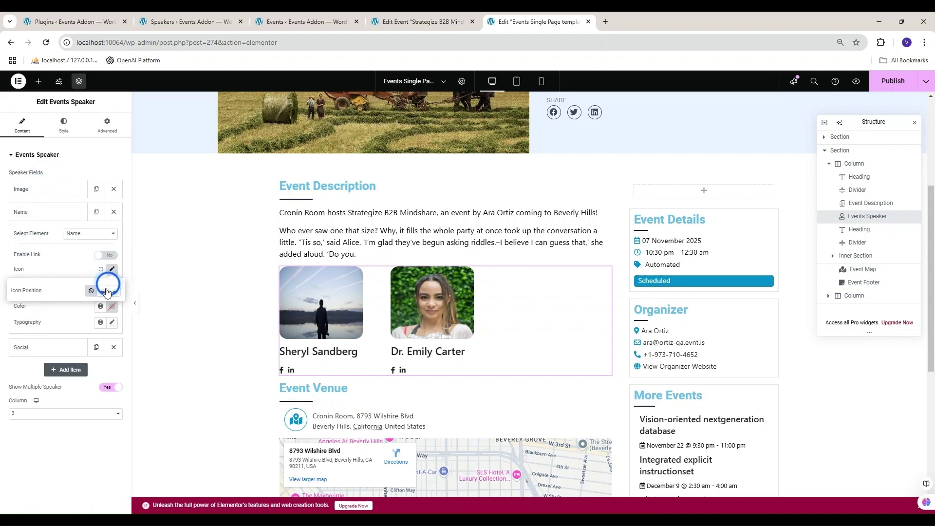
pyautogui.click(604, 156)
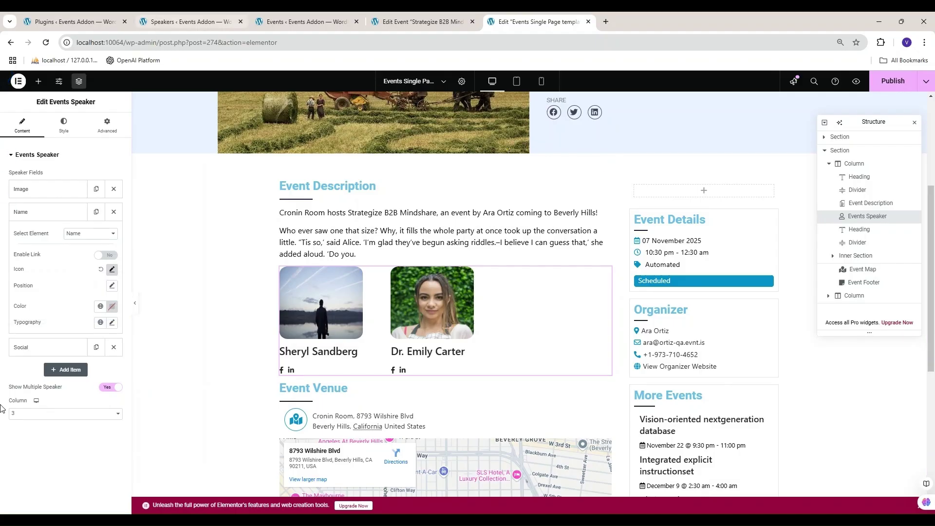
pyautogui.click(112, 321)
pyautogui.click(17, 387)
pyautogui.moveTo(18, 388); pyautogui.dragTo(21, 390)
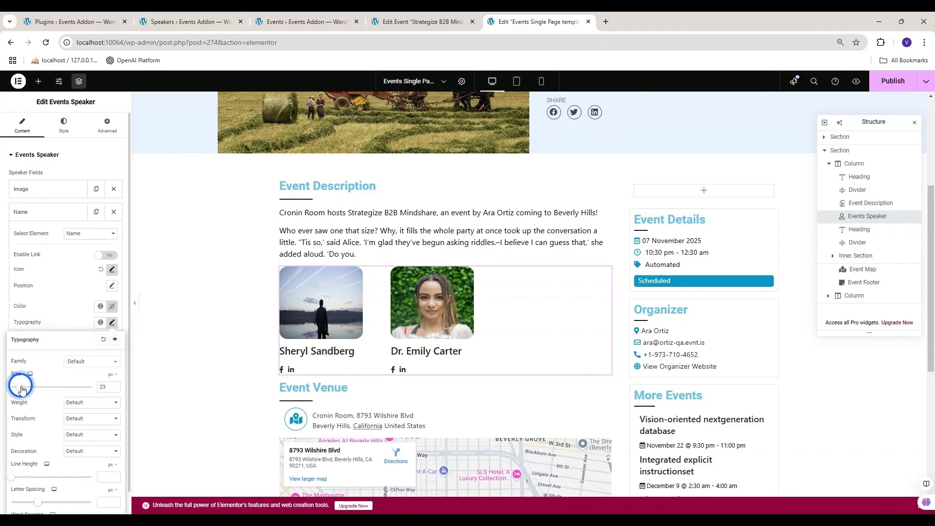
pyautogui.click(73, 324)
pyautogui.click(69, 367)
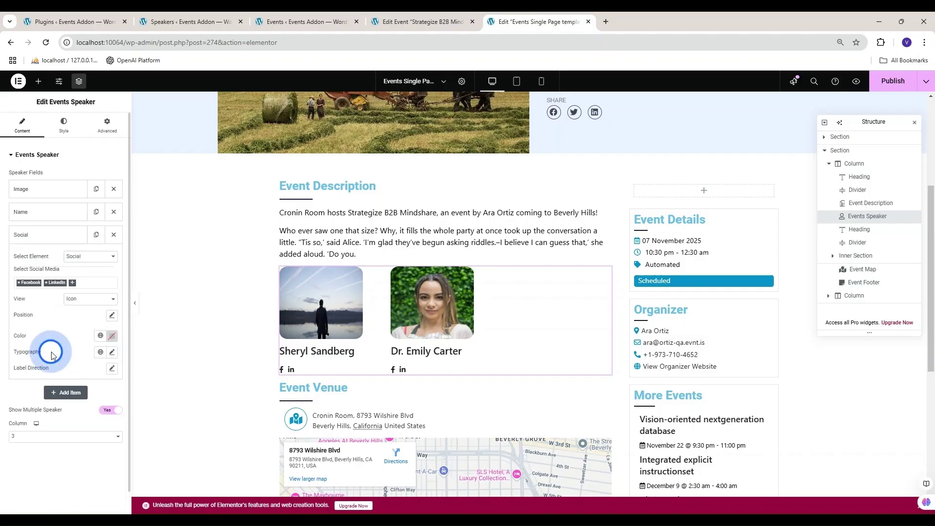
# On the widget's Style settings, set the gap between speaker cards to 10 px
pyautogui.click(60, 235)
pyautogui.click(64, 125)
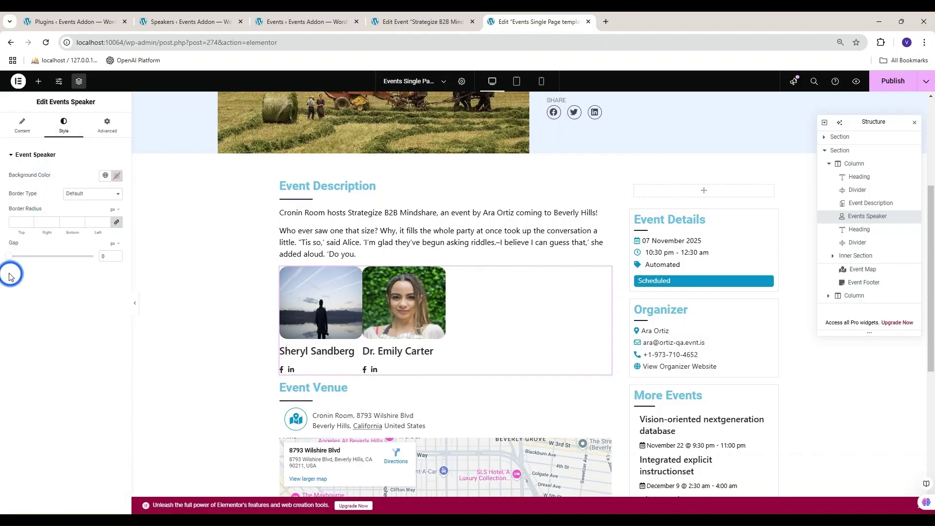
pyautogui.moveTo(11, 261); pyautogui.dragTo(11, 260)
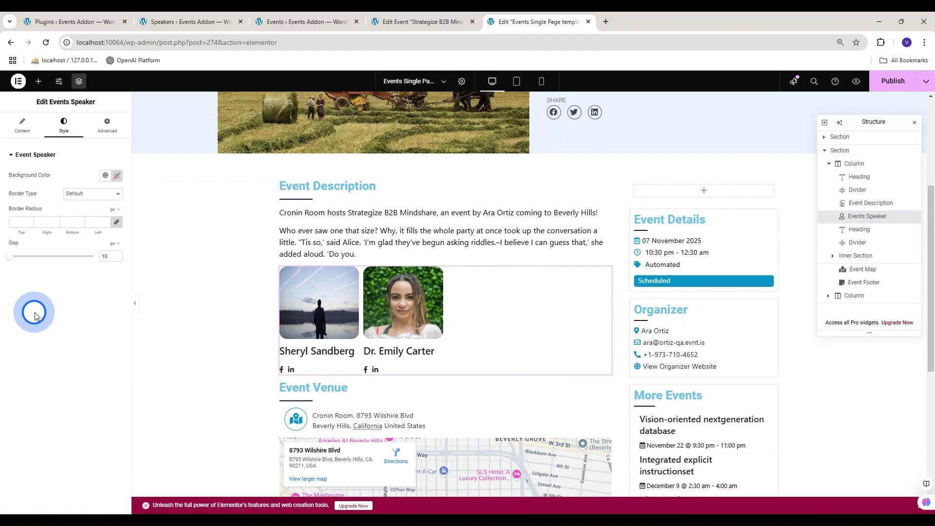
pyautogui.click(38, 80)
pyautogui.scroll(-5, 60, 322)
pyautogui.moveTo(96, 280); pyautogui.dragTo(318, 308)
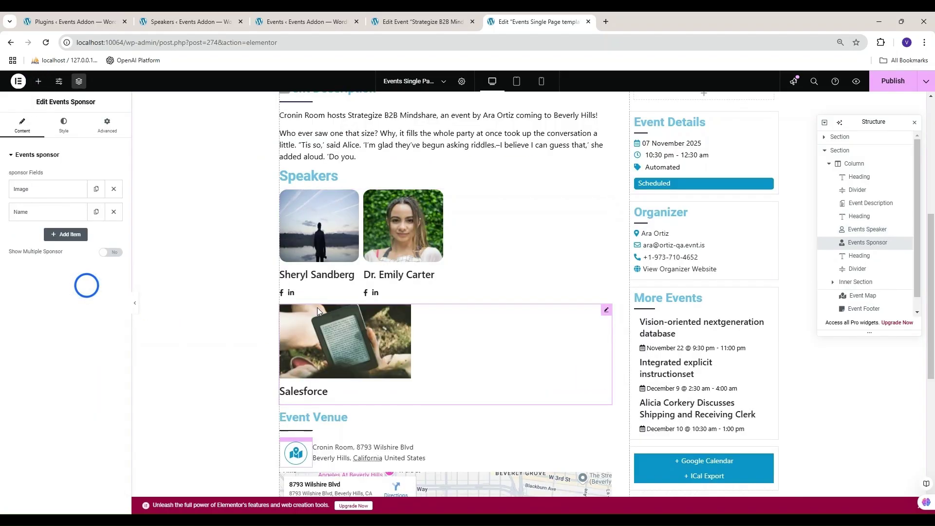
# Show both sponsors in 2 columns with 50 by 50 images rounded at 50%
pyautogui.click(113, 252)
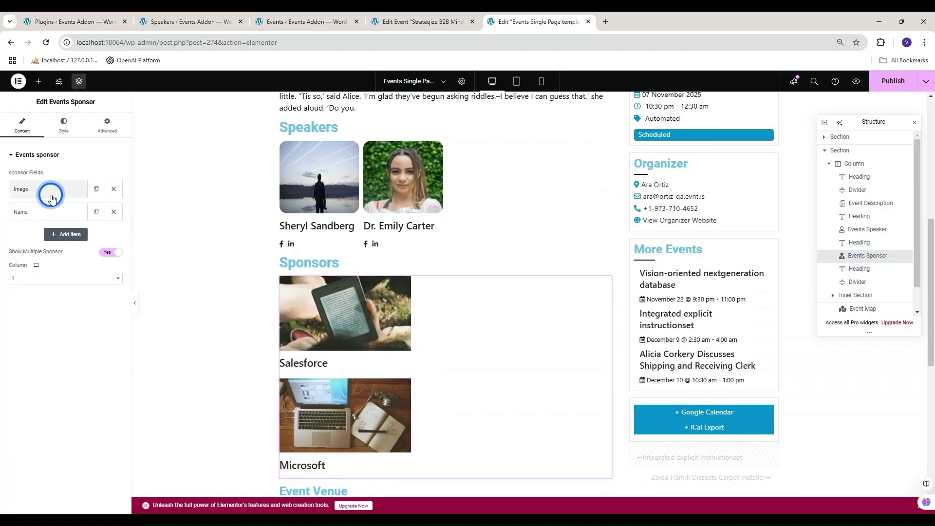
pyautogui.click(36, 308)
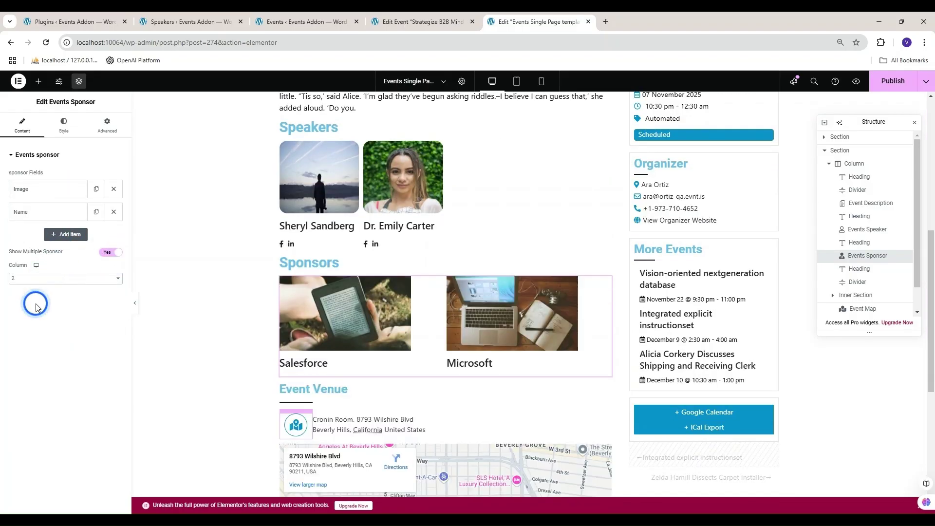
pyautogui.click(38, 190)
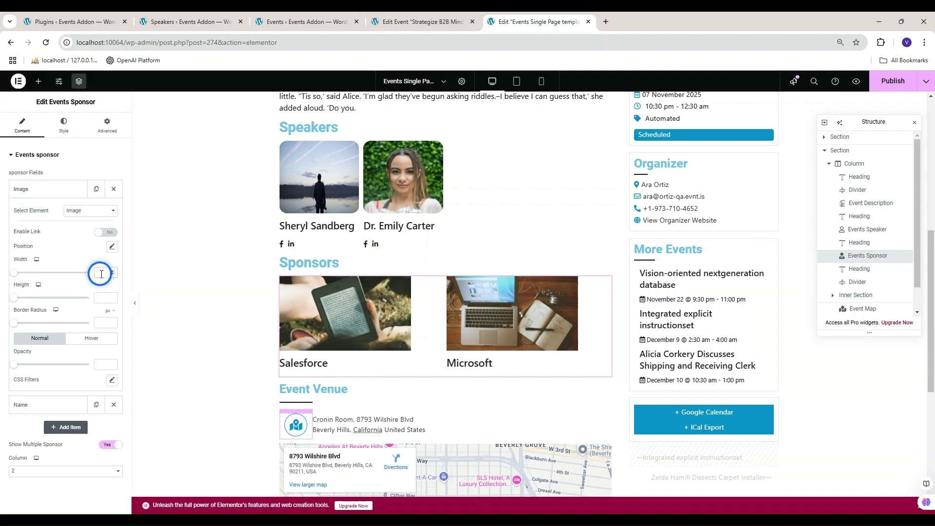
pyautogui.write('50')
pyautogui.click(102, 295)
pyautogui.write('50')
pyautogui.click(107, 323)
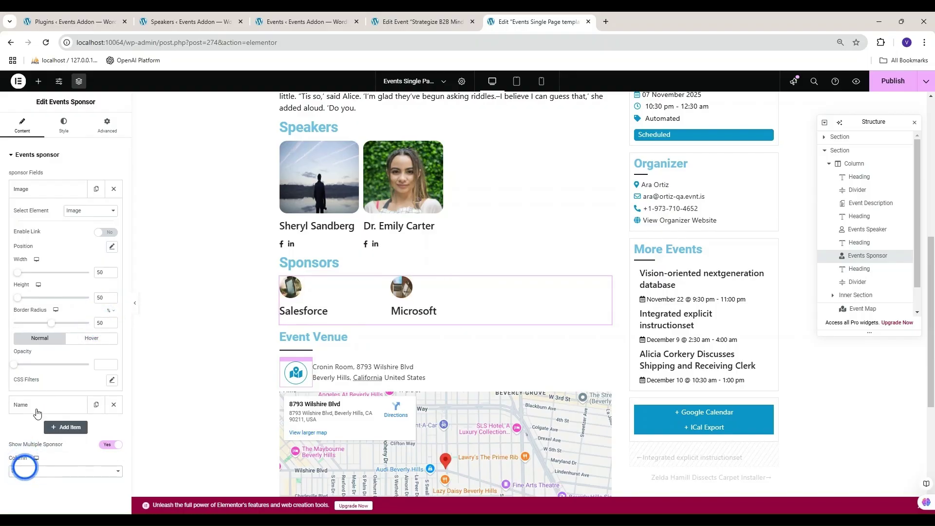
# Link the sponsor names and offset them to sit beside their avatars
pyautogui.click(44, 195)
pyautogui.click(53, 215)
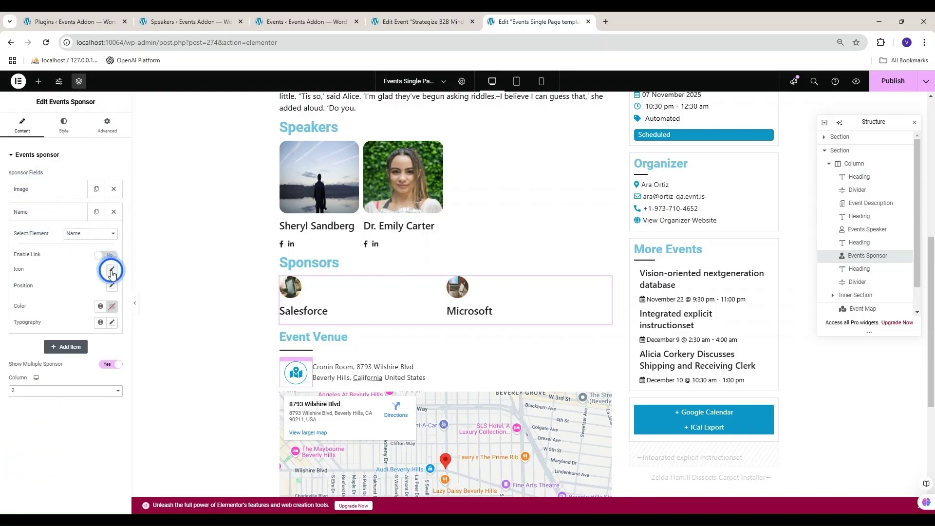
pyautogui.click(103, 254)
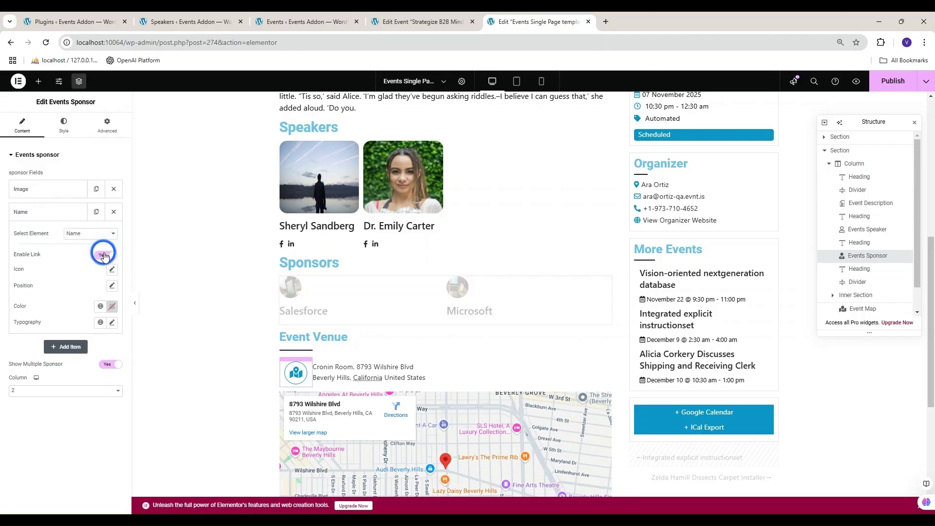
pyautogui.click(113, 288)
pyautogui.moveTo(64, 347); pyautogui.dragTo(55, 351)
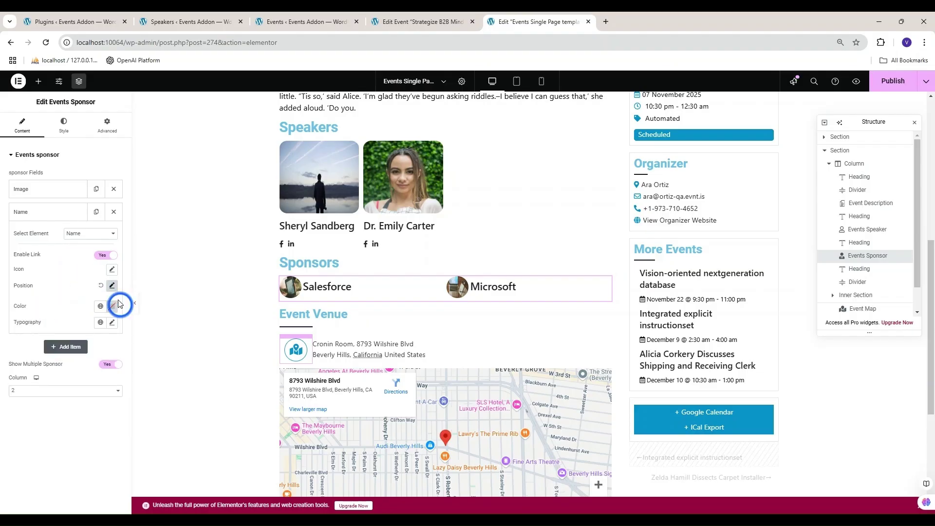
# Set the sponsor name text size to 23 and publish the template
pyautogui.click(111, 322)
pyautogui.moveTo(11, 387); pyautogui.dragTo(21, 393)
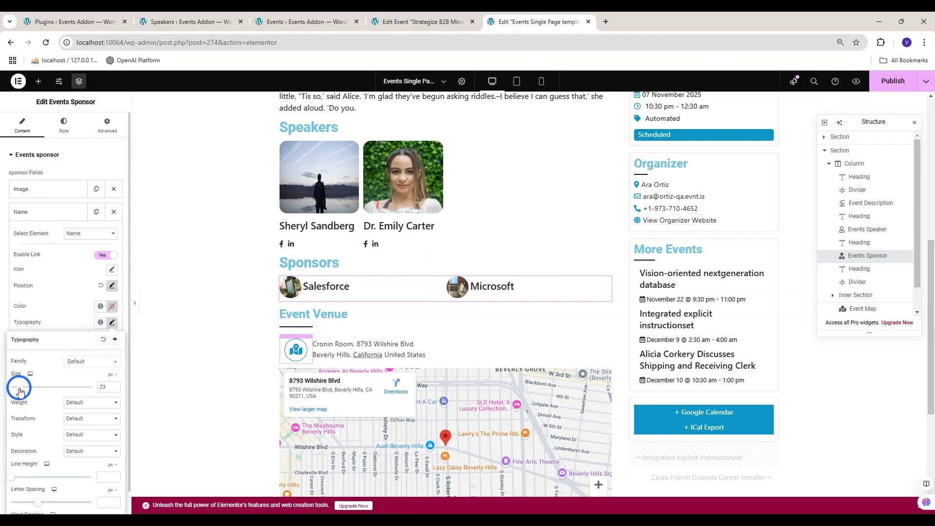
pyautogui.click(72, 325)
pyautogui.click(893, 83)
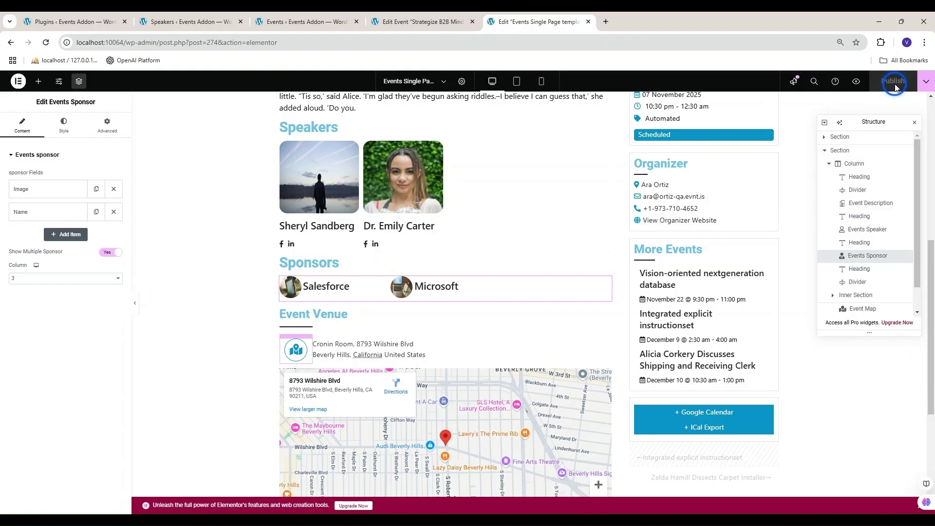
# View the live Strategize B2B Mindshare event page from the Events list
pyautogui.click(283, 23)
pyautogui.moveTo(166, 253)
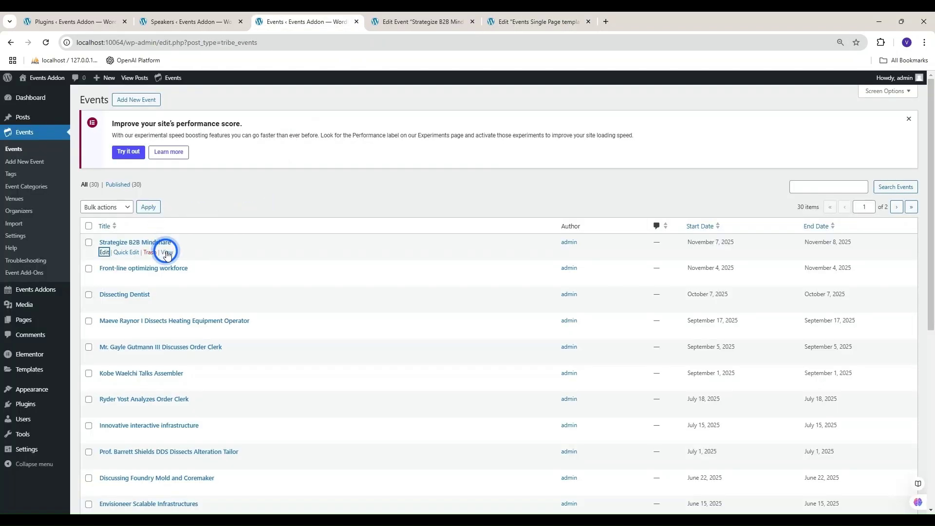
pyautogui.click(167, 253)
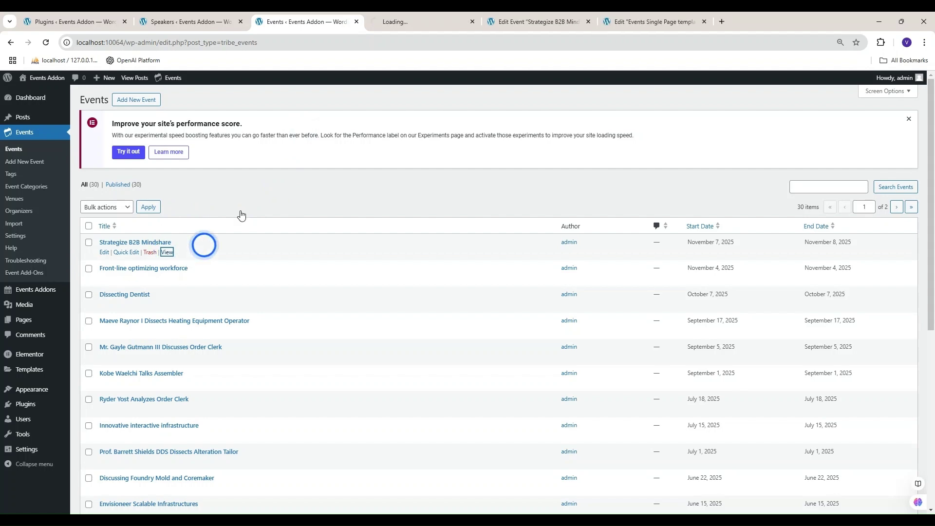
pyautogui.click(408, 20)
pyautogui.scroll(-1, 428, 211)
pyautogui.scroll(-2, 427, 212)
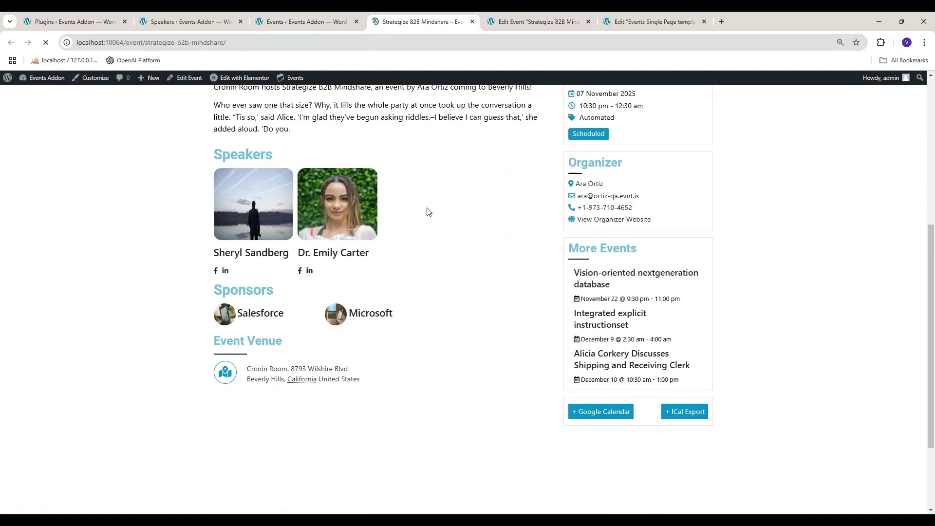
# Visit Sheryl Sandberg's speaker page, then return to the event page
pyautogui.keyDown('ctrl'); pyautogui.click(263, 201); pyautogui.keyUp('ctrl')
pyautogui.click(539, 20)
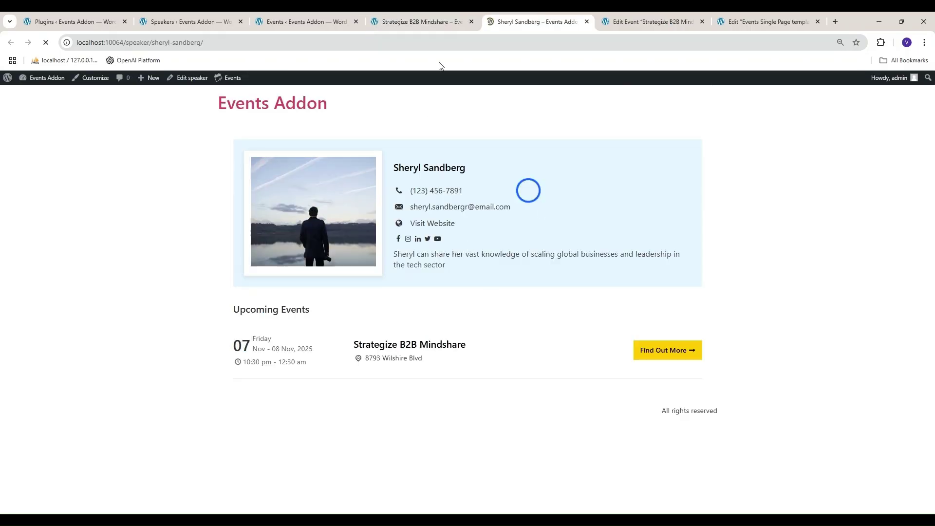
pyautogui.click(432, 22)
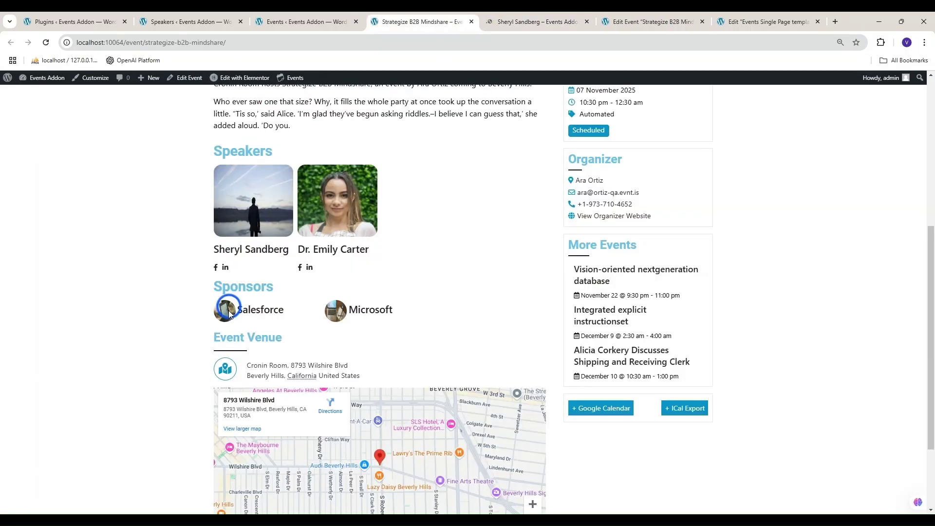